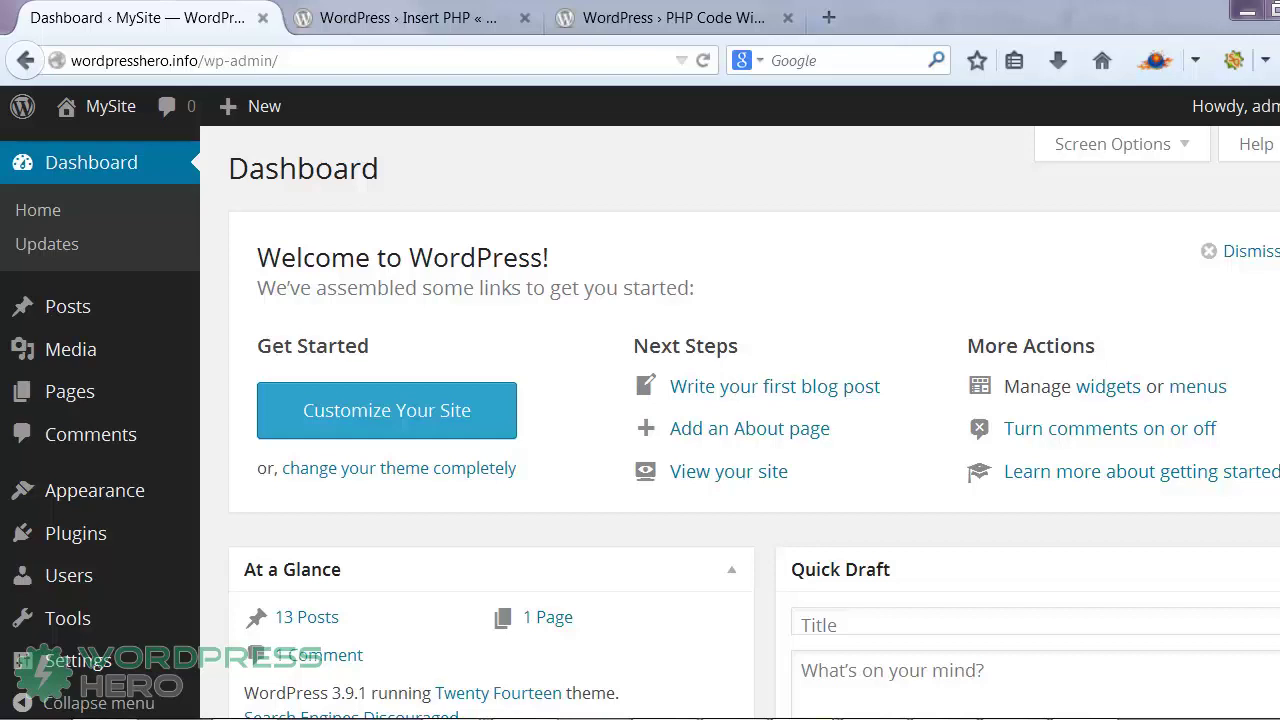
Review the Insert PHP and PHP Code Widget (version 2.2) pages in the Plugin Directory
click(386, 20)
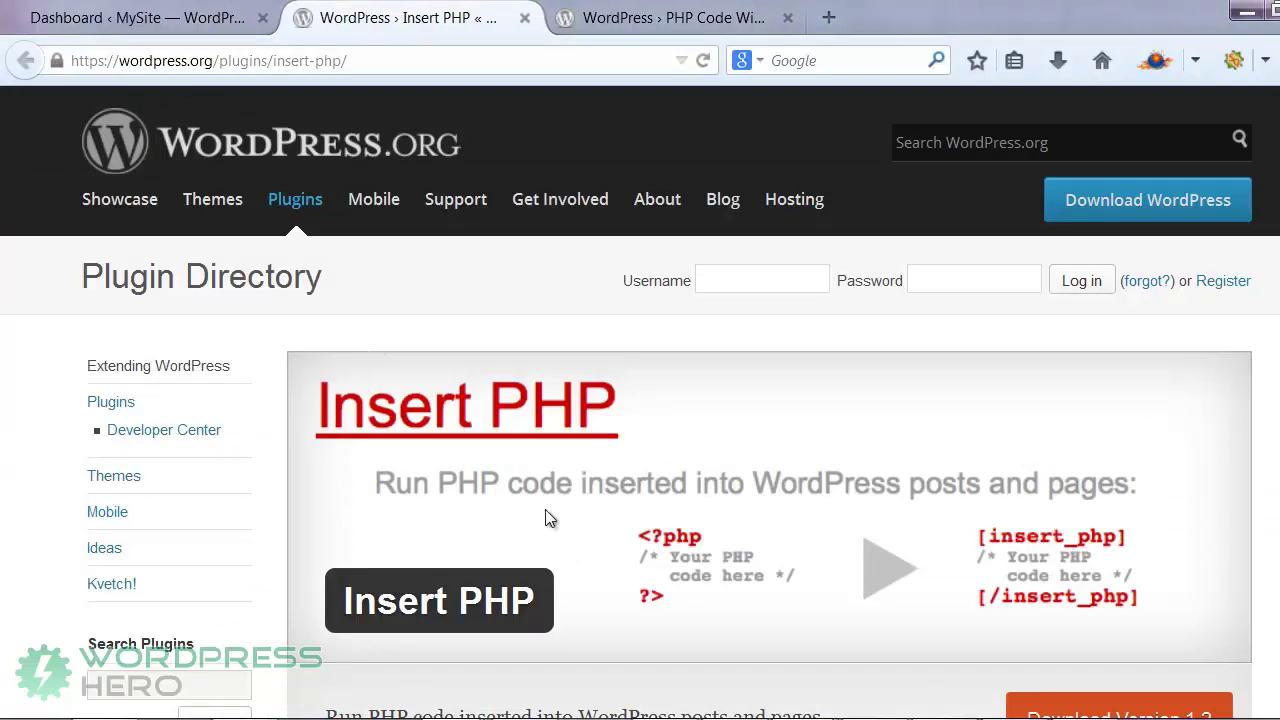
click(609, 12)
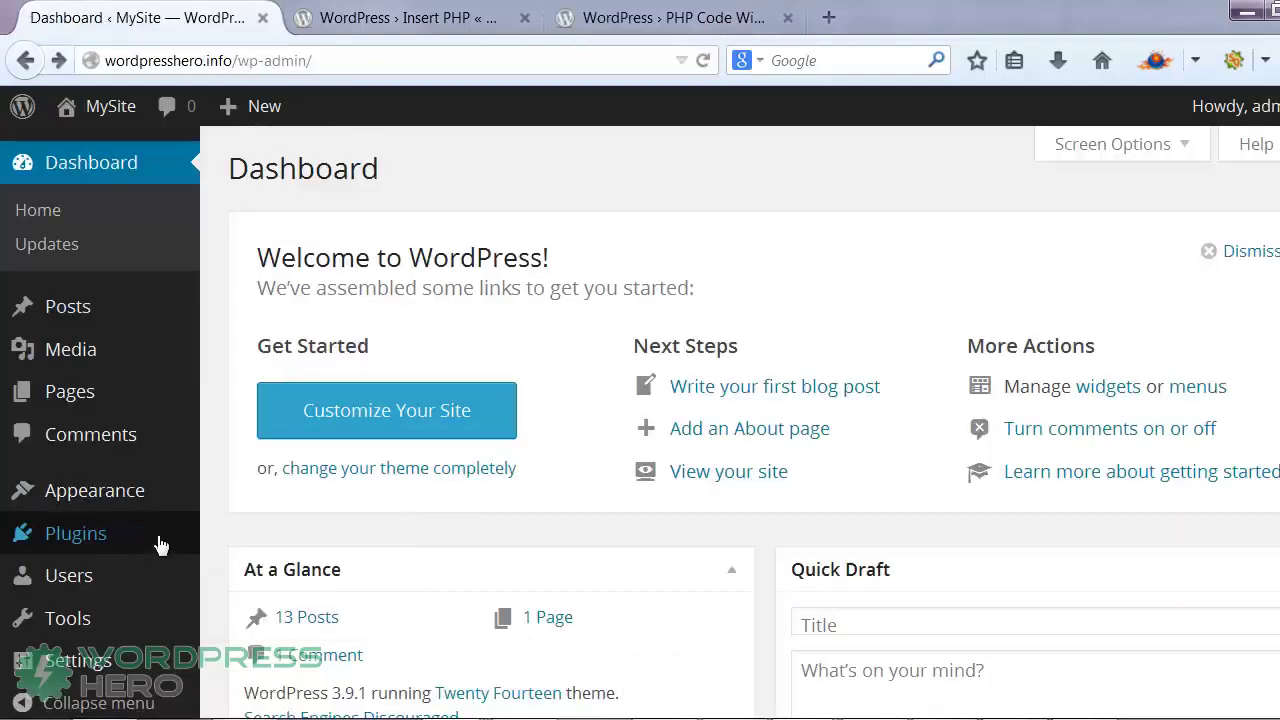
Search the plugin catalogue for 'Insert PHP', then install and activate Insert PHP 1.2
mouse_move(160, 545)
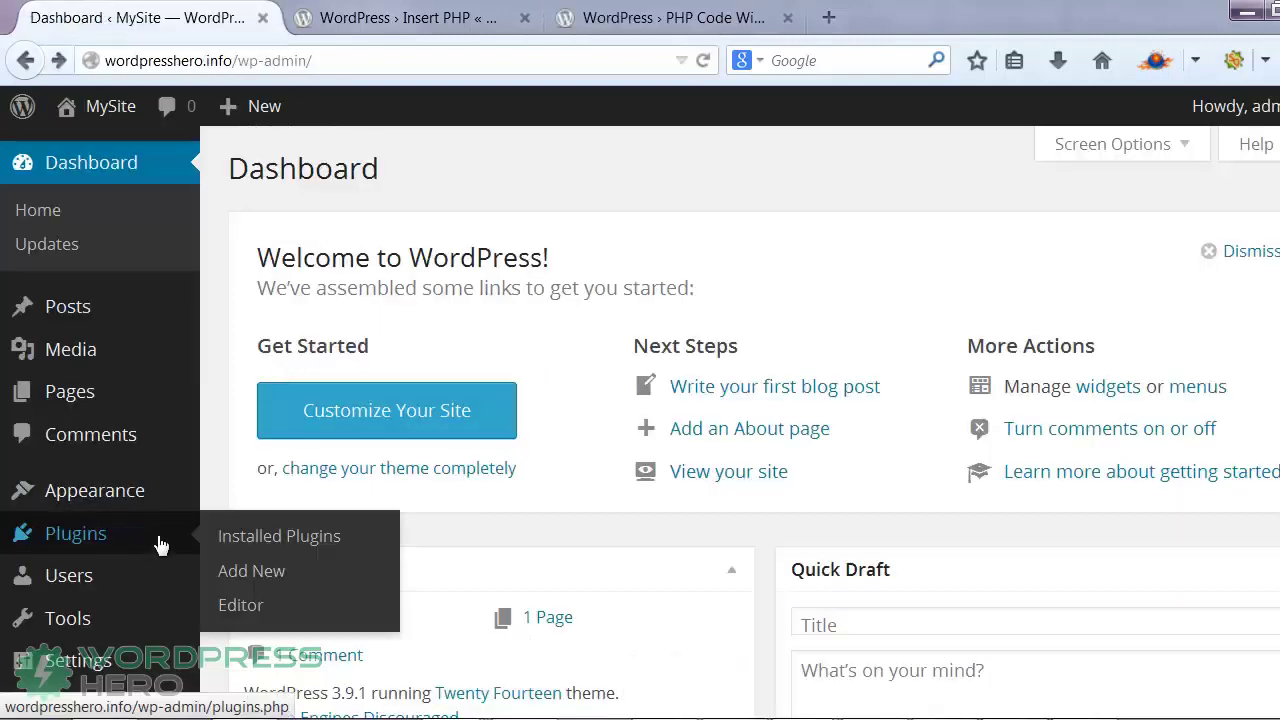
click(240, 590)
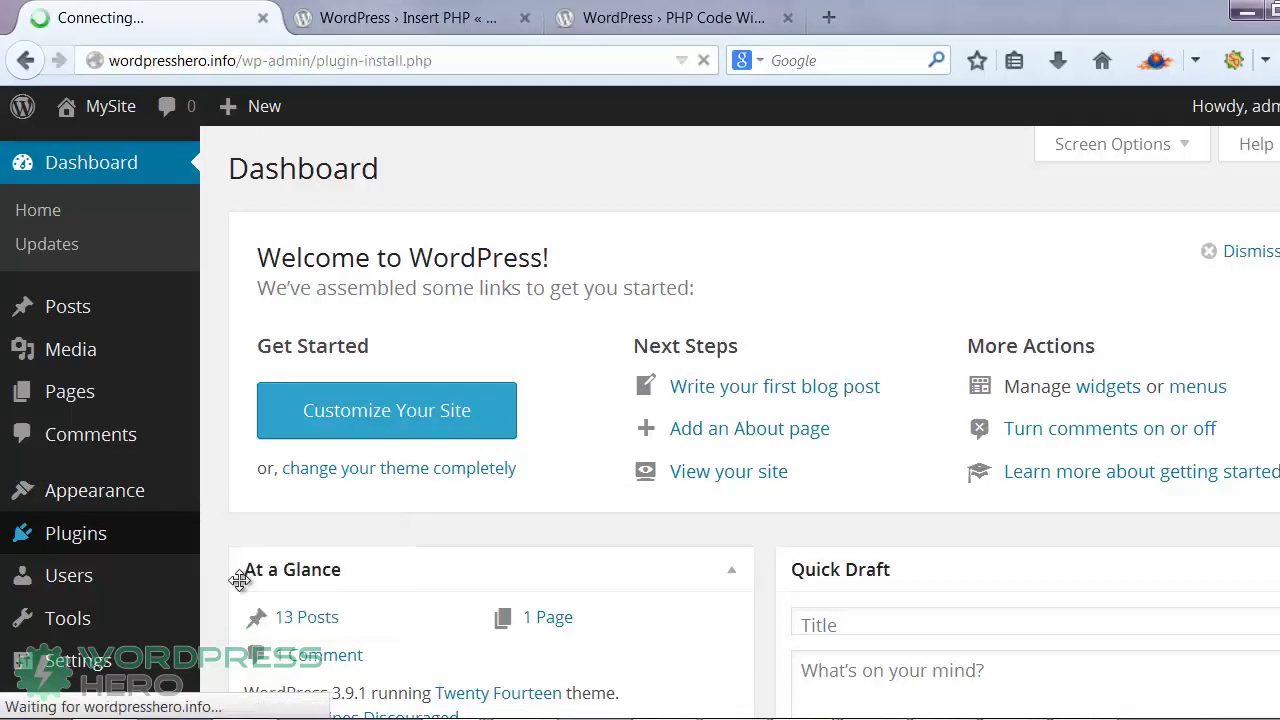
text(Insert PHP)
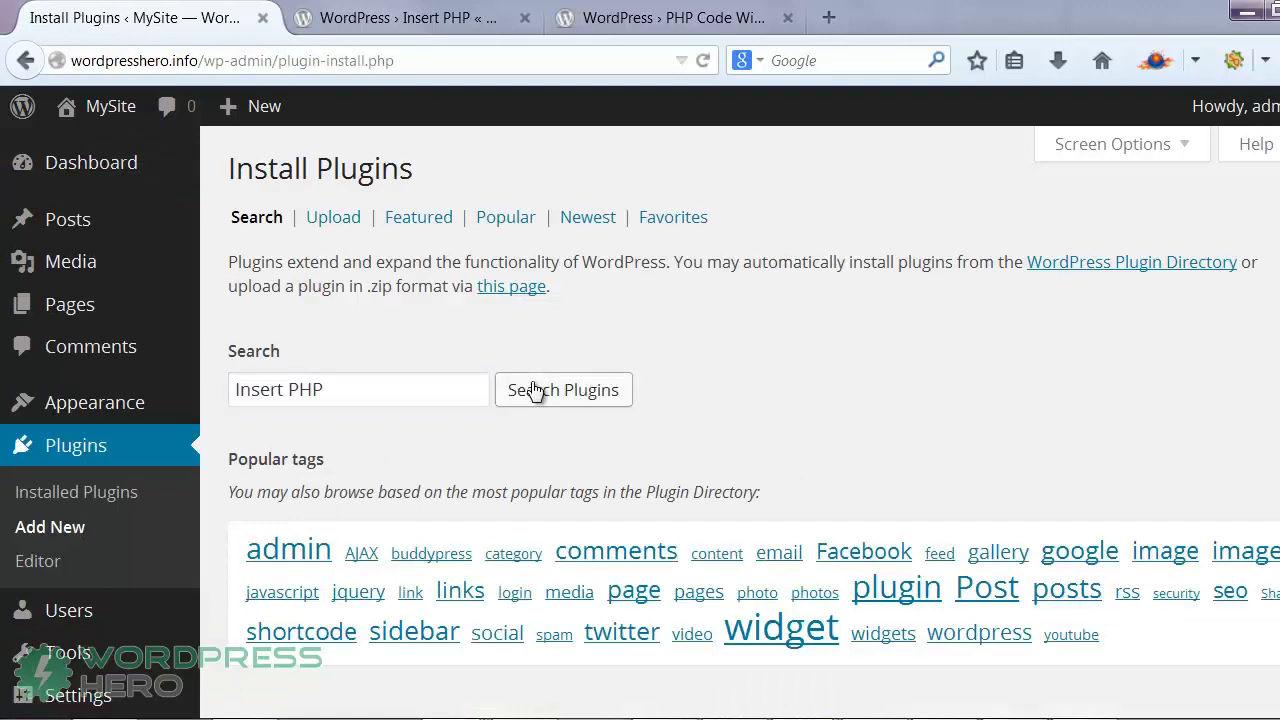
click(535, 390)
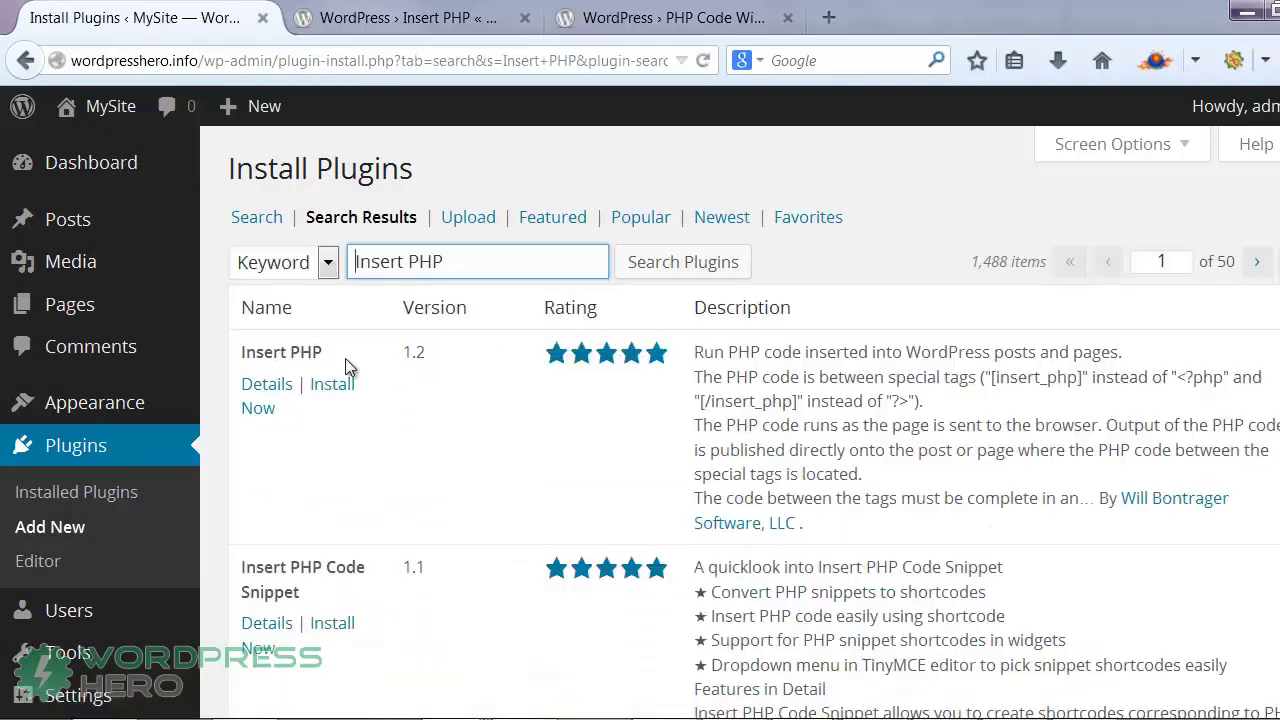
click(345, 390)
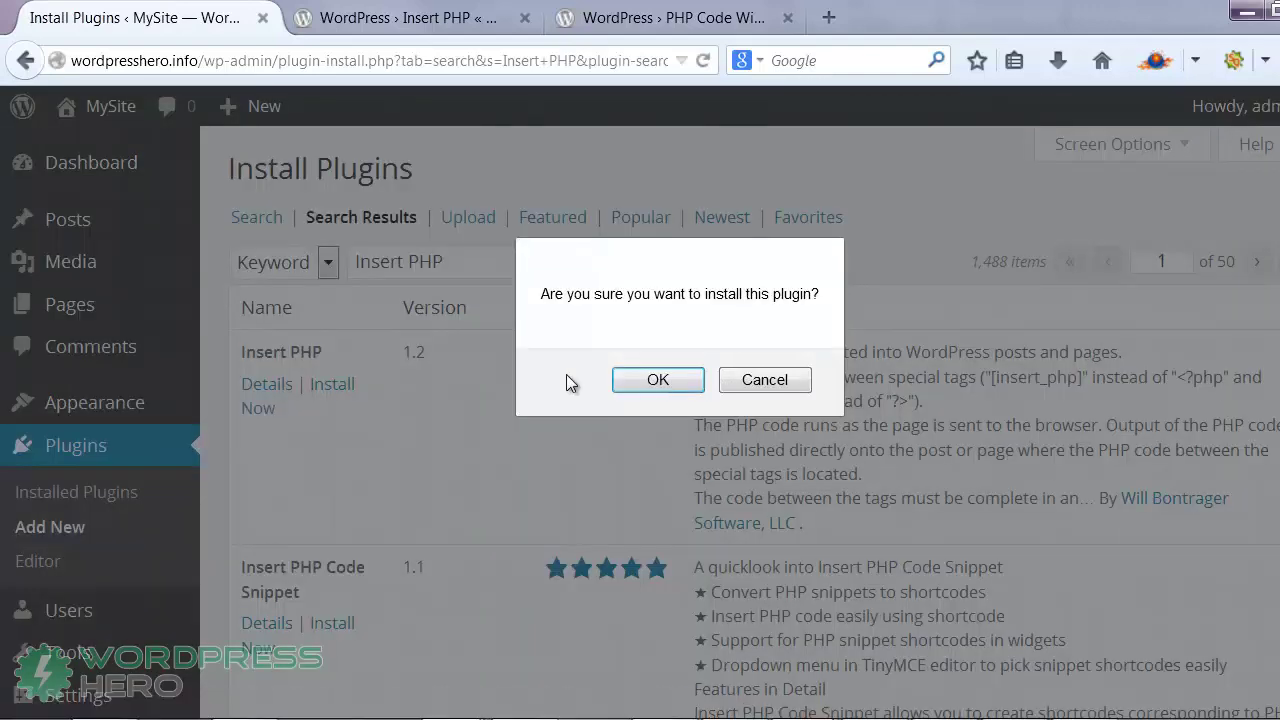
click(655, 378)
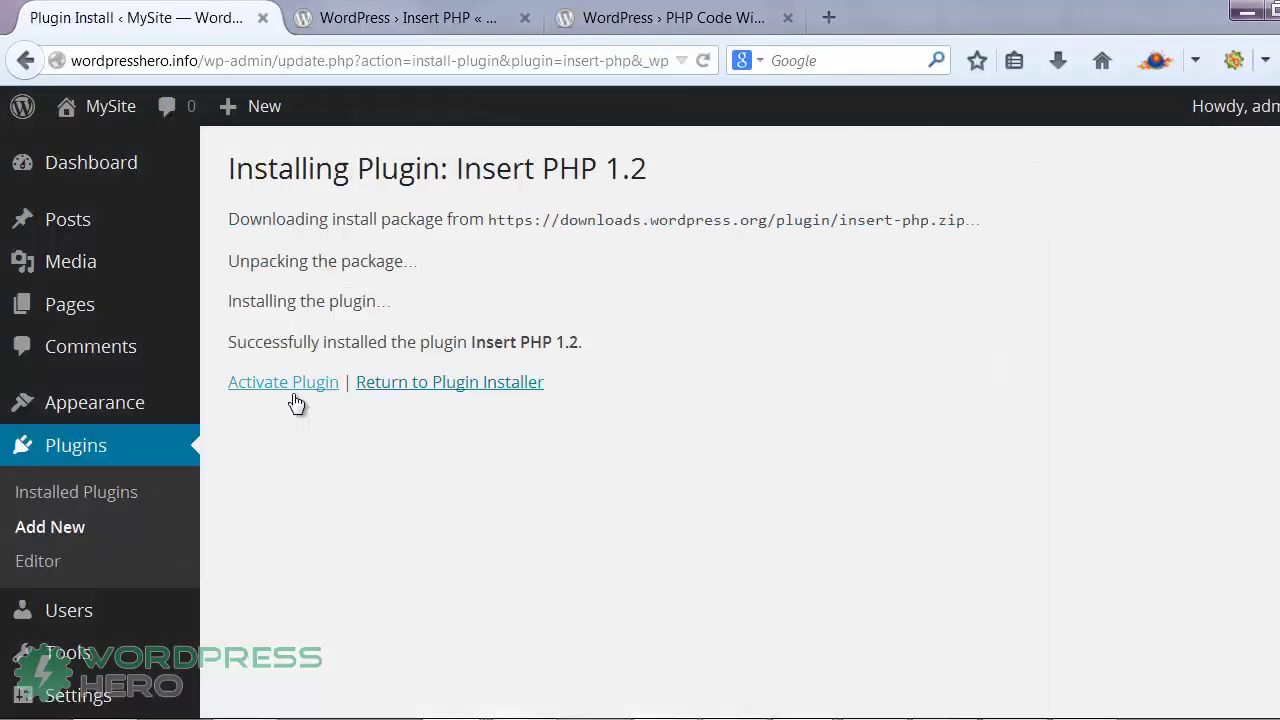
click(293, 390)
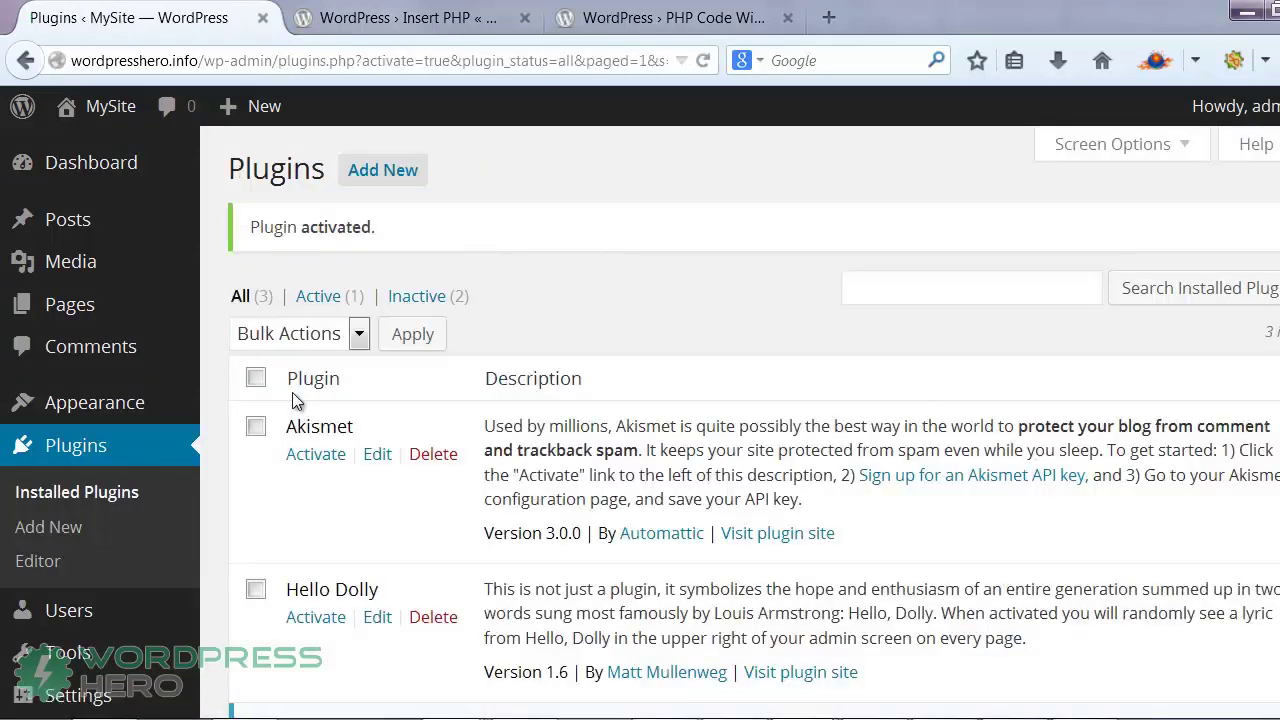
Install and activate PHP Code Widget 2.2 from the plugin search results
scroll(295, 400, down, 3)
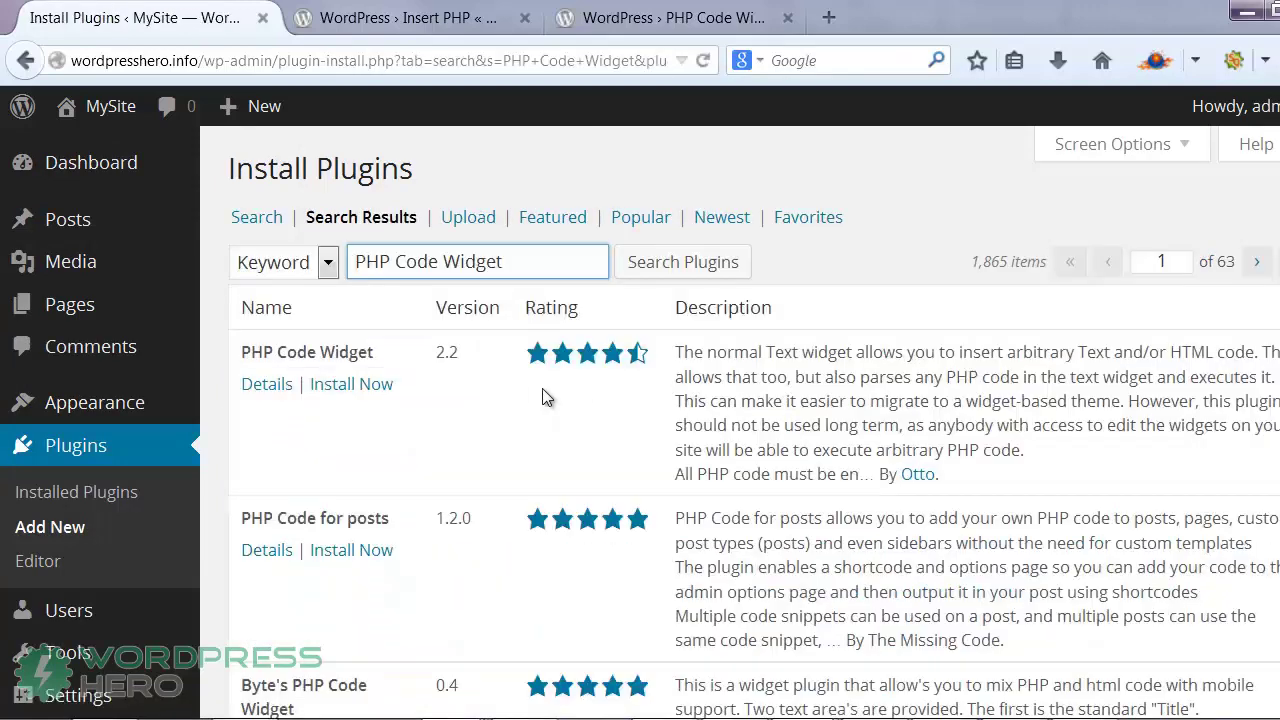
click(340, 385)
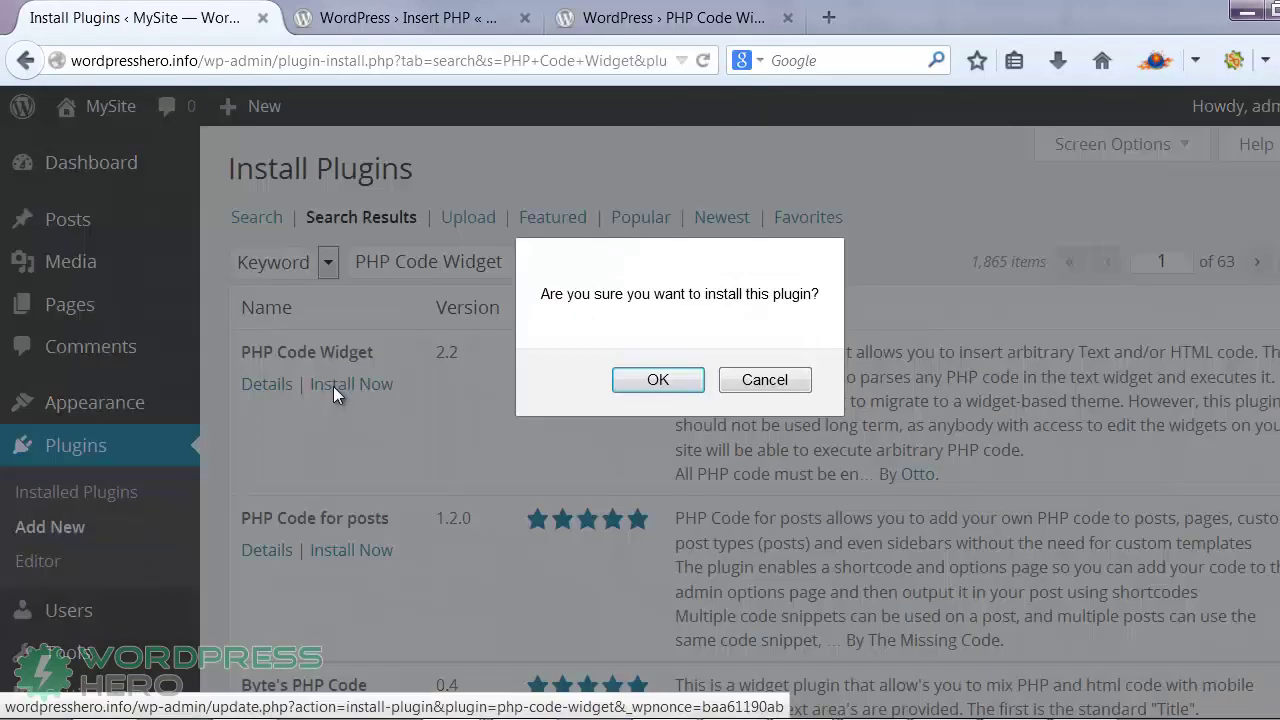
click(636, 380)
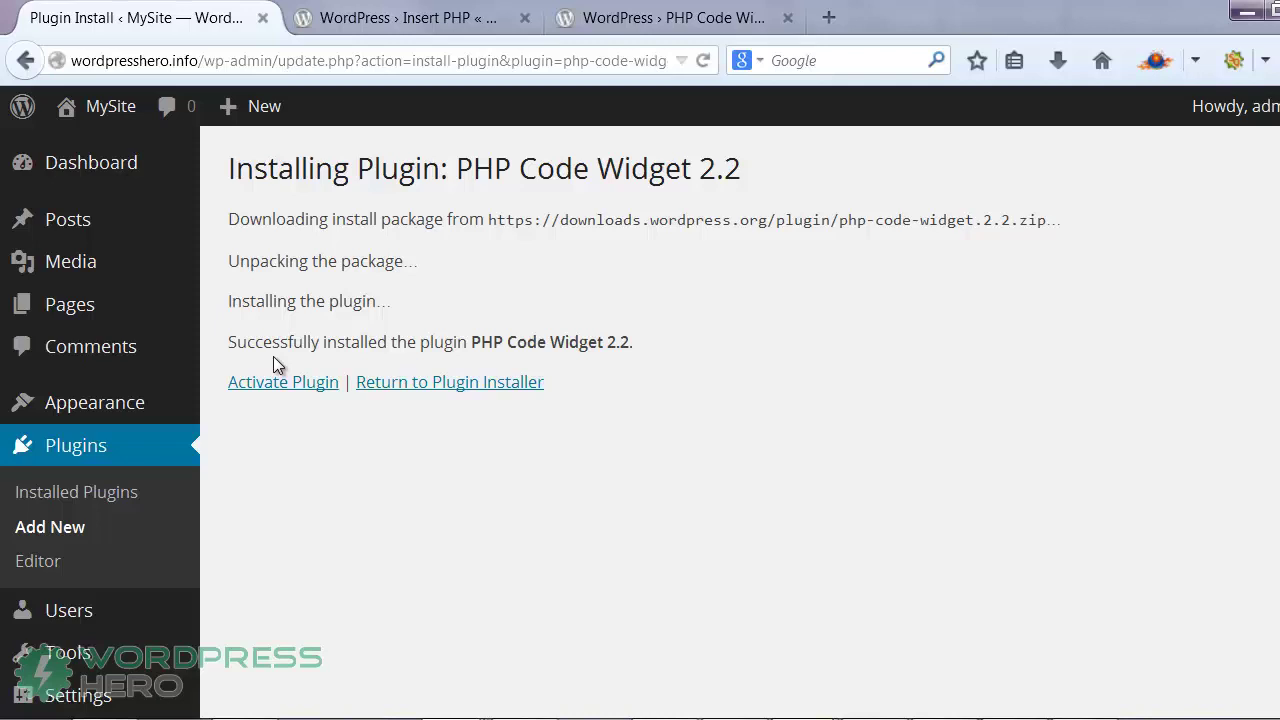
click(282, 383)
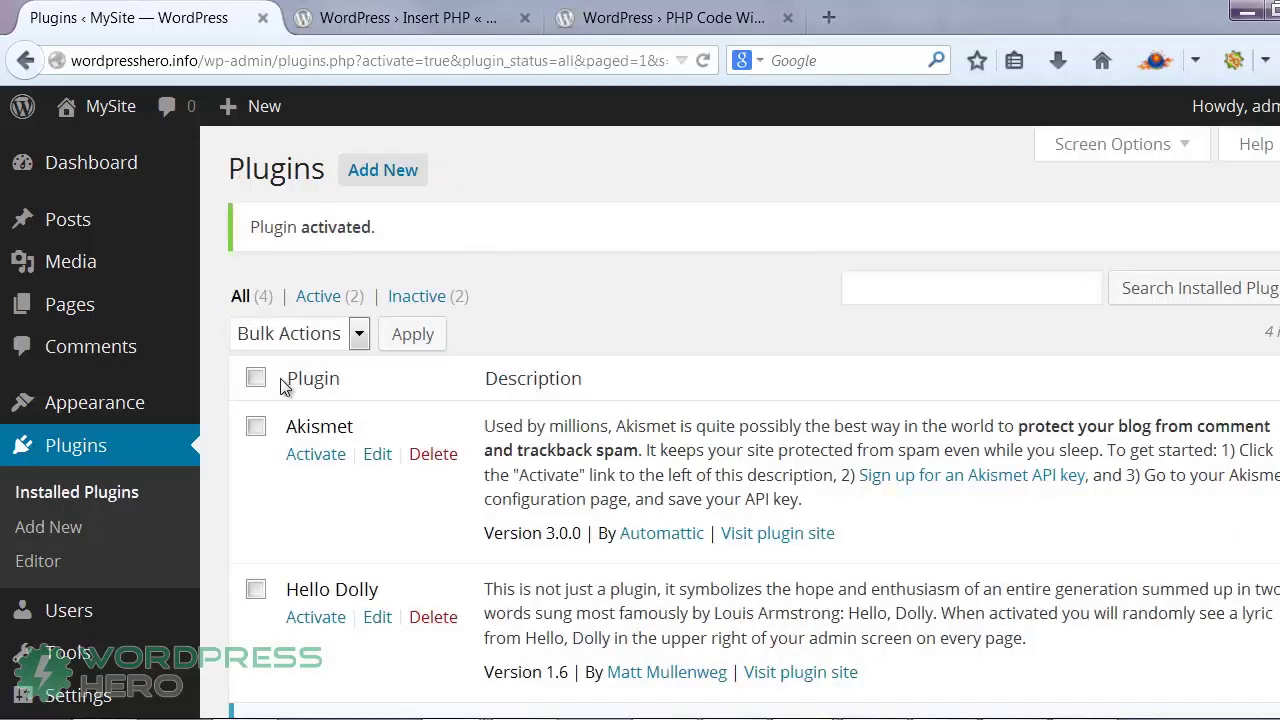
scroll(281, 385, down, 5)
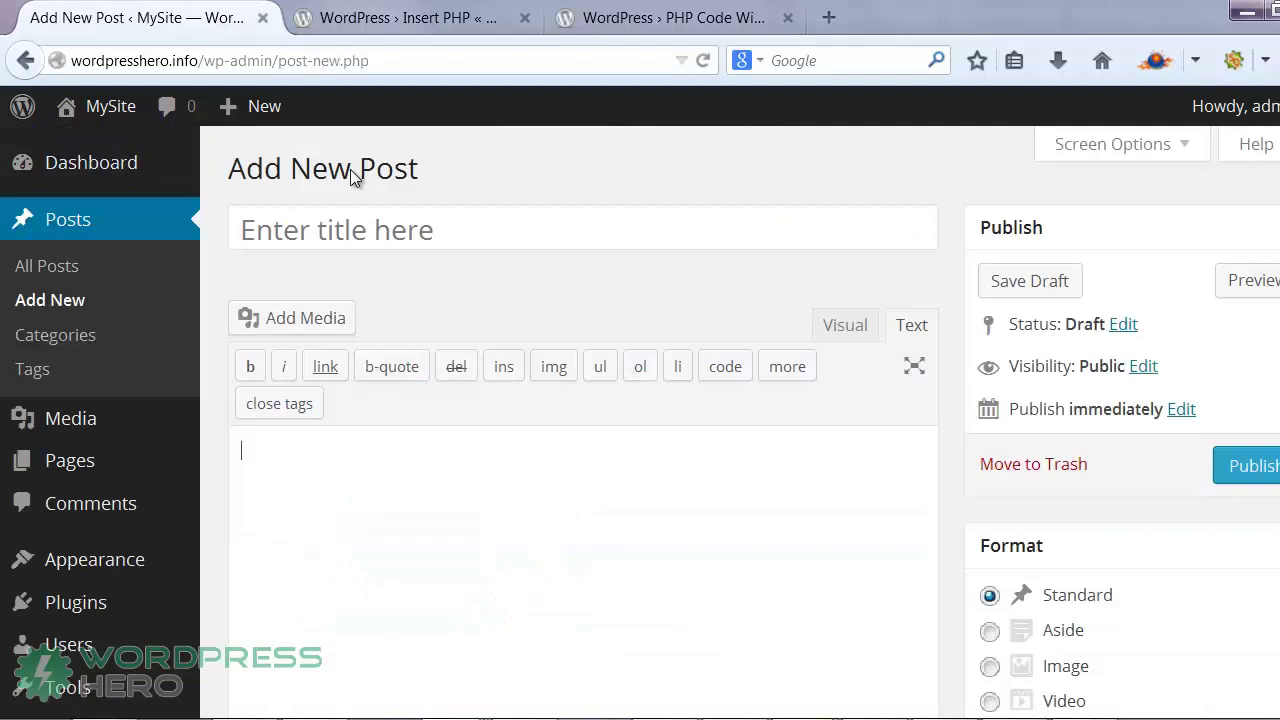
Look up the Insert PHP shortcode syntax, then bring up the Notepad file of PHP code
key(ctrl+Tab)
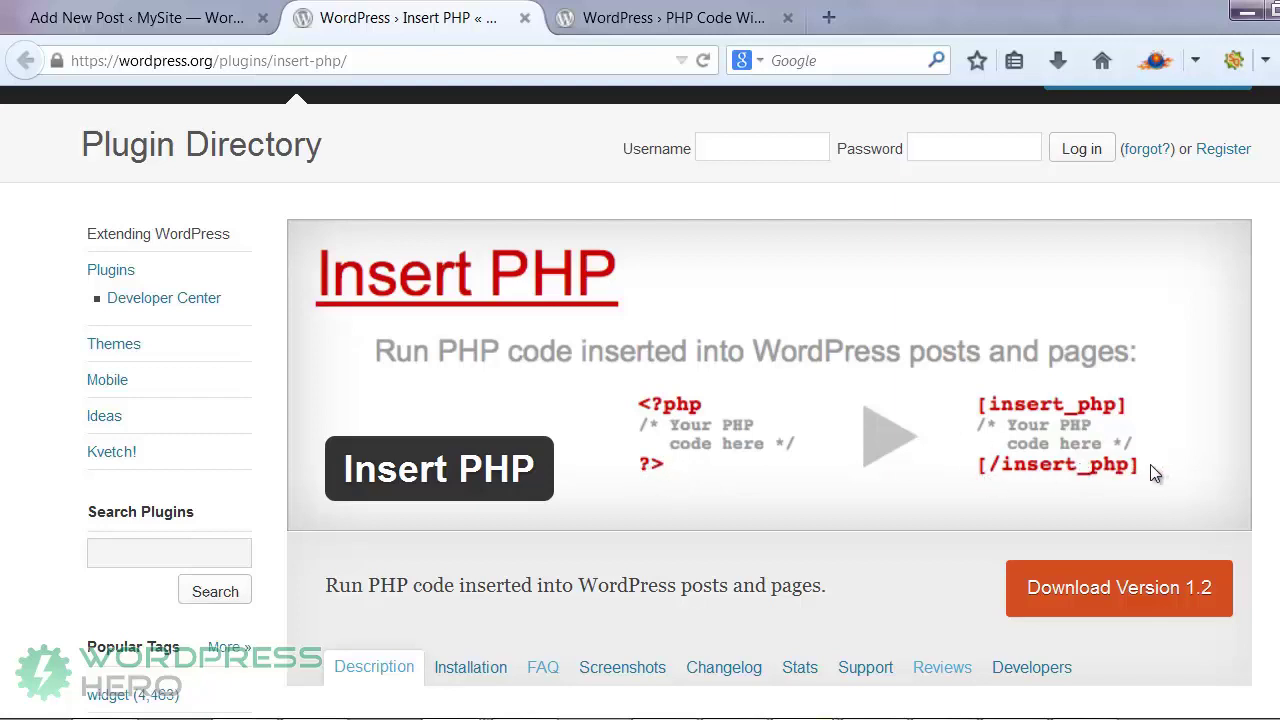
click(315, 715)
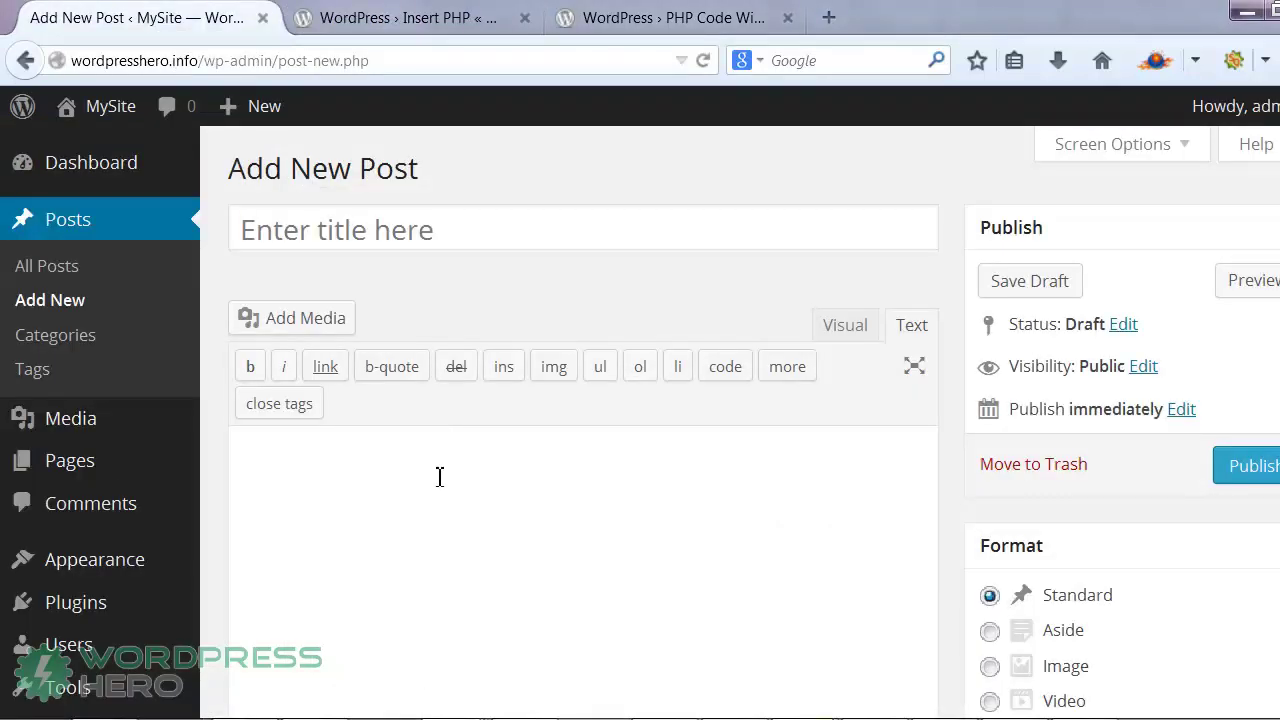
Paste the [insert_php] opening tag into the post body and switch the editor to Text mode
click(439, 477)
text([insert_php])
click(928, 328)
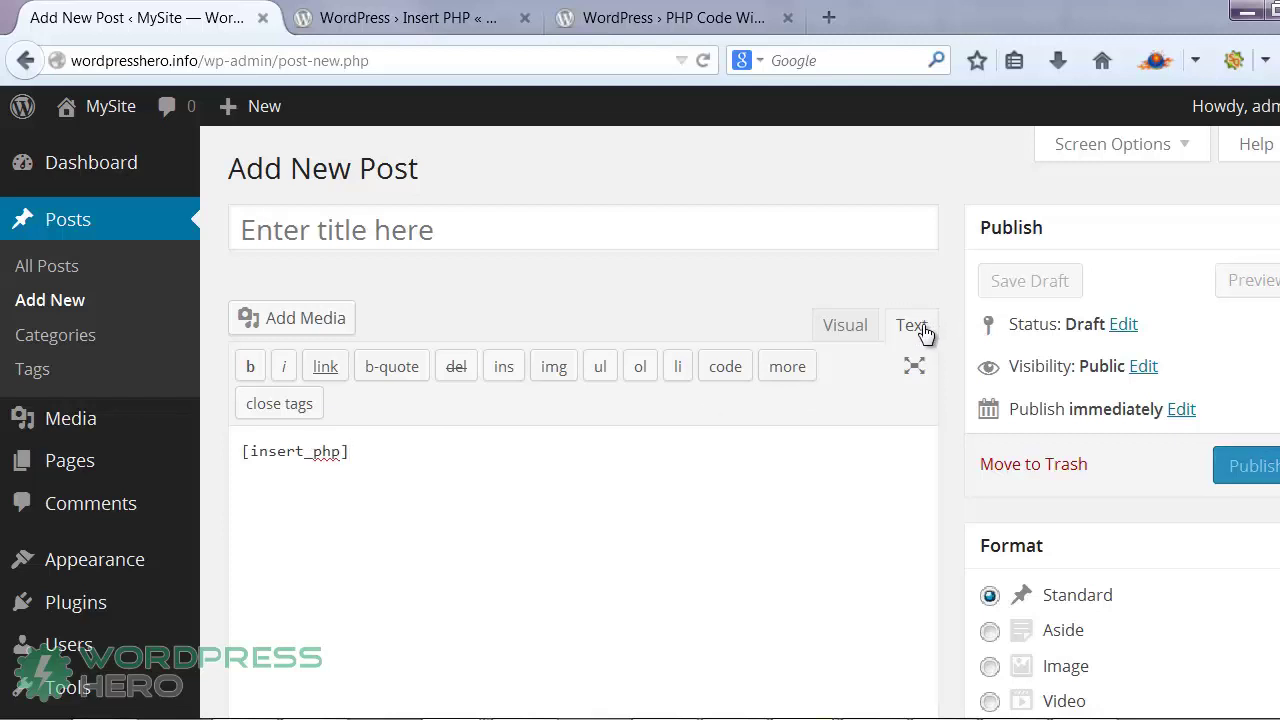
click(349, 617)
Paste the two echo lines from Notepad after the [insert_php] tag
key(alt+Tab)
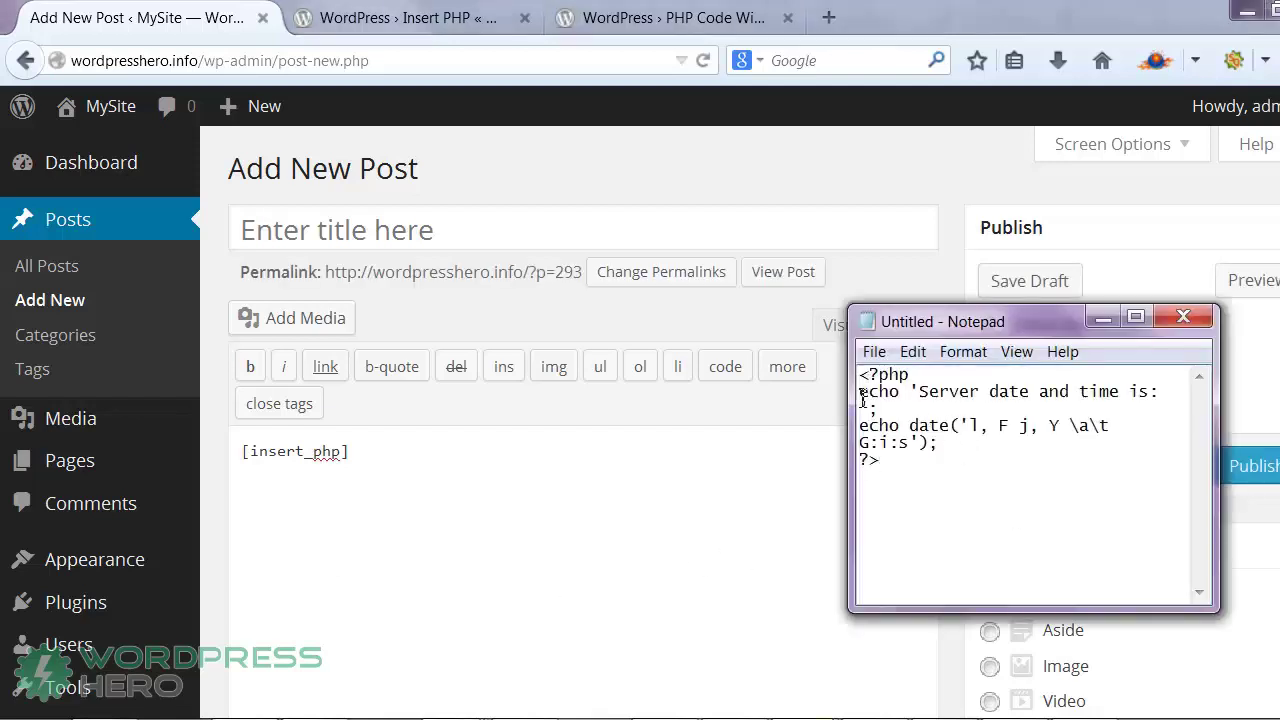
drag(860, 392, 952, 450)
key(ctrl+c)
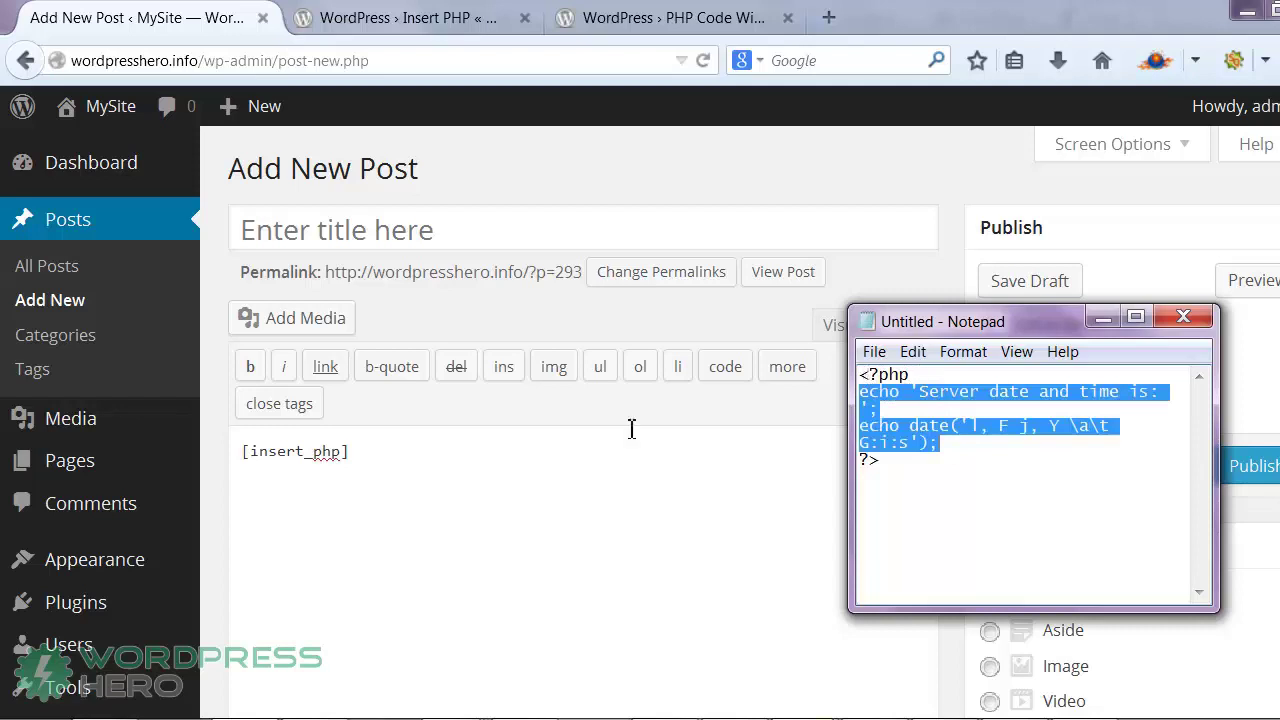
click(381, 459)
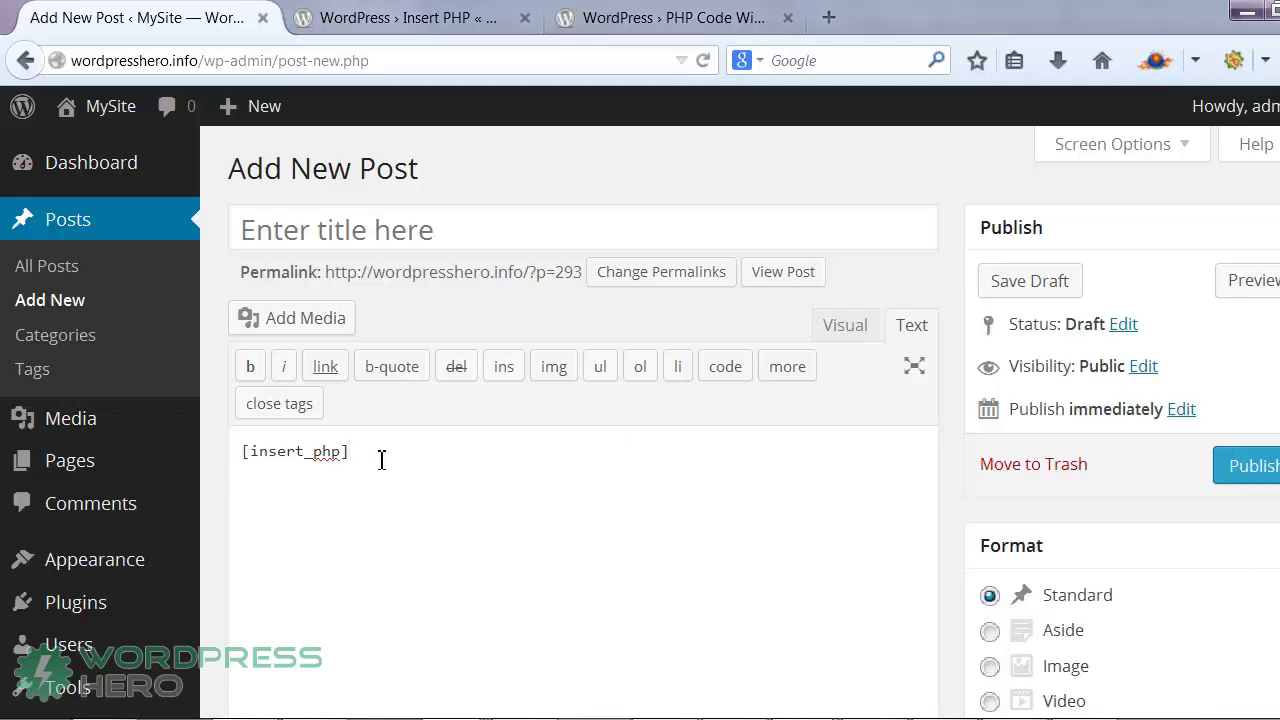
key(ctrl+v)
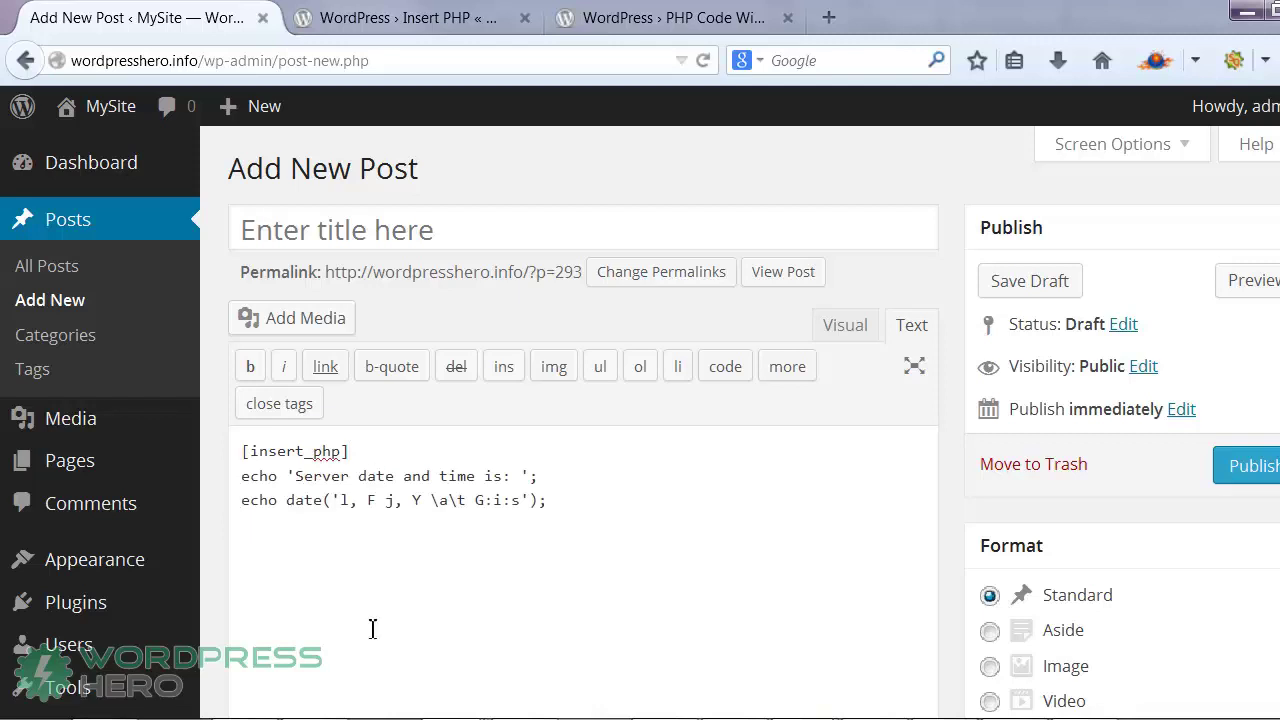
Copy the [insert_php] tag onto line 4 to begin the closing tag
key(alt+Tab)
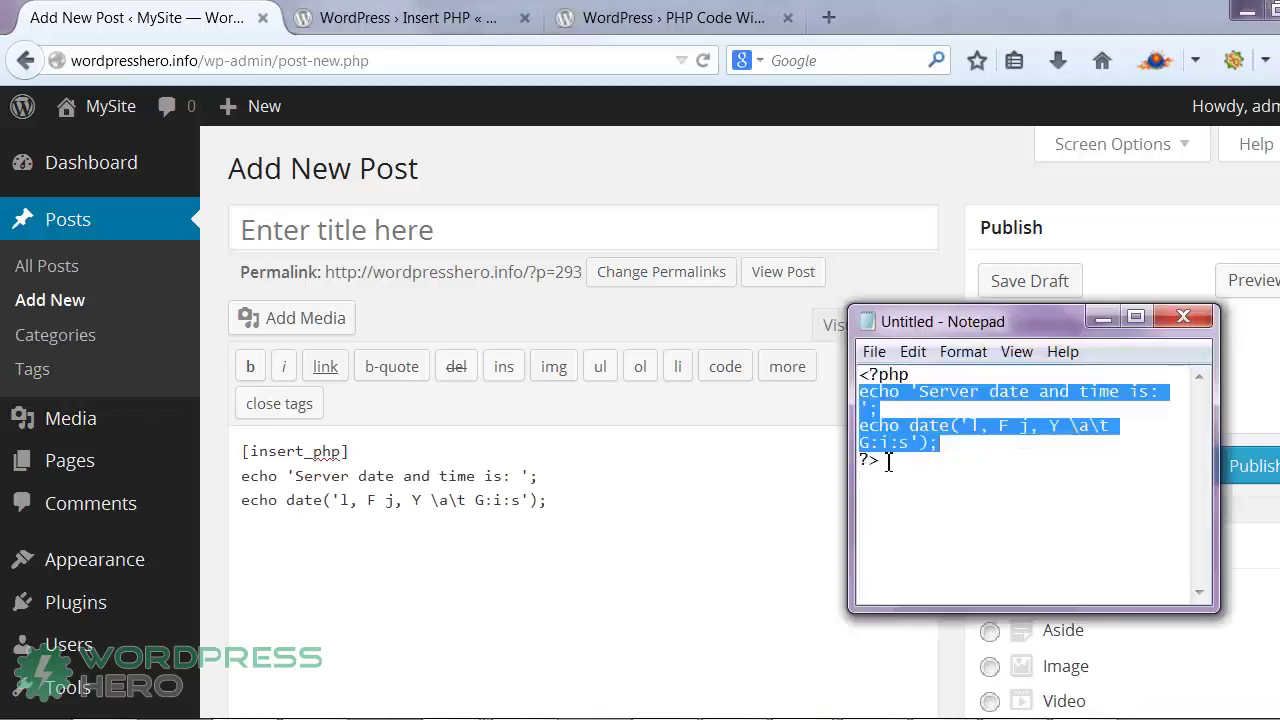
drag(885, 461, 850, 463)
click(291, 531)
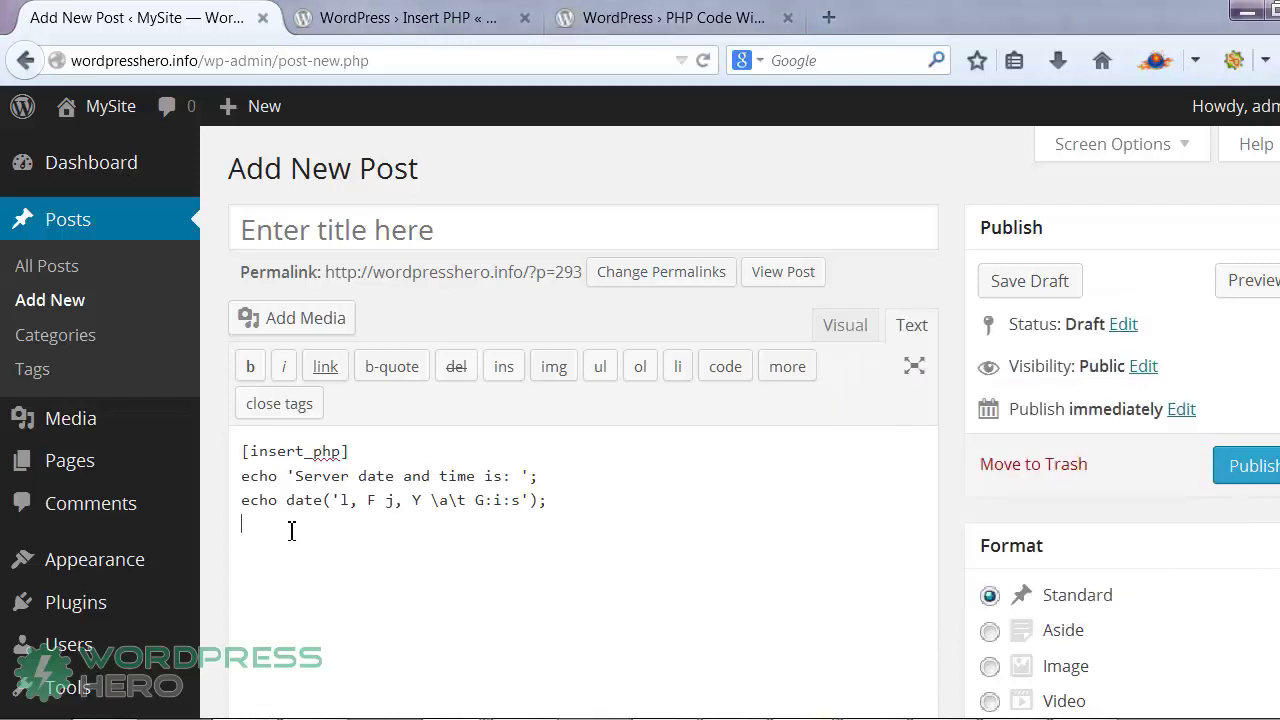
drag(349, 451, 238, 451)
key(ctrl+c)
click(268, 536)
key(ctrl+v)
click(249, 524)
Turn the line-4 tag into [/insert_php] and title the post 'PHP in Post'
text(/)
click(437, 229)
text(PHP in Post)
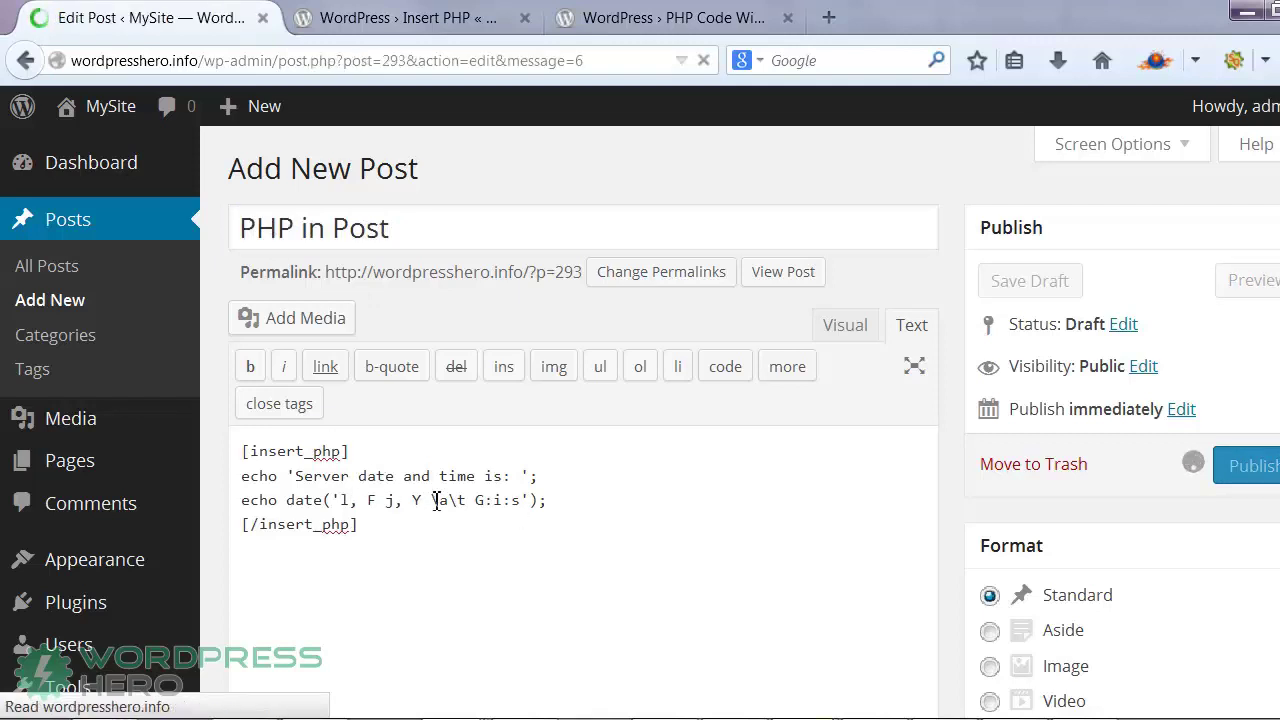
View the published post in a new tab to check the server date and time, then return to editing
right_click(423, 229)
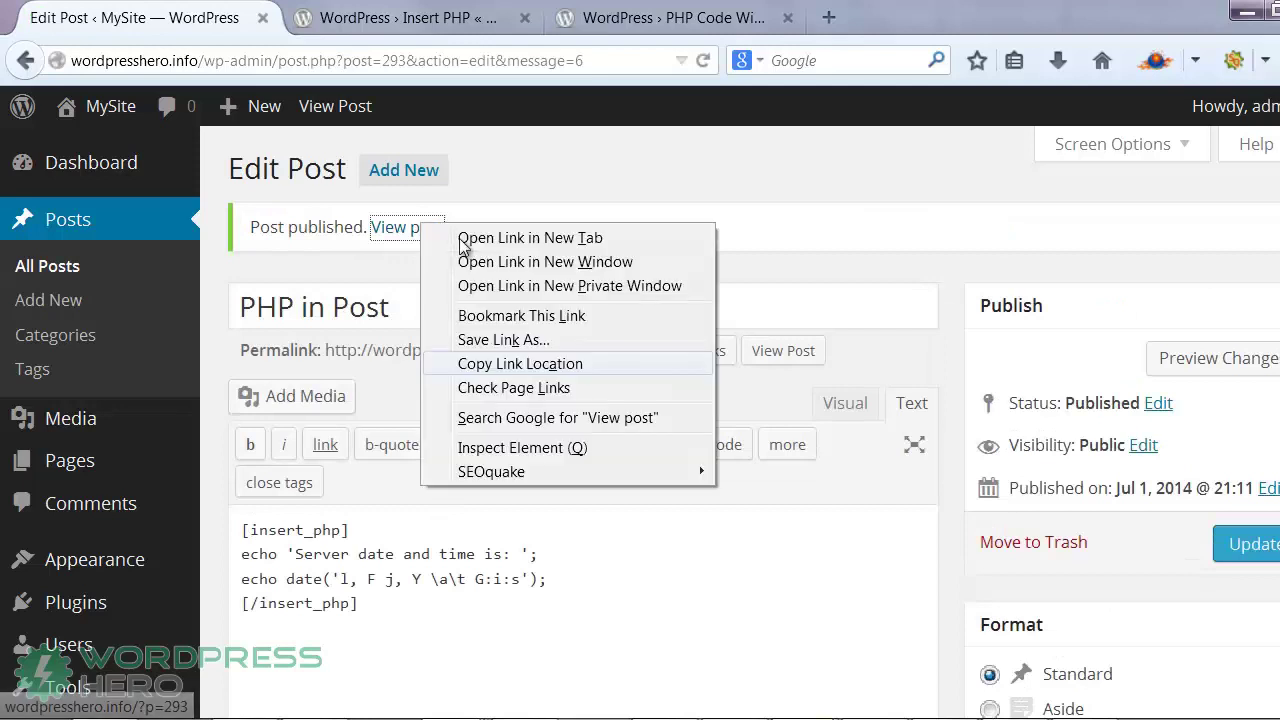
click(485, 246)
click(403, 30)
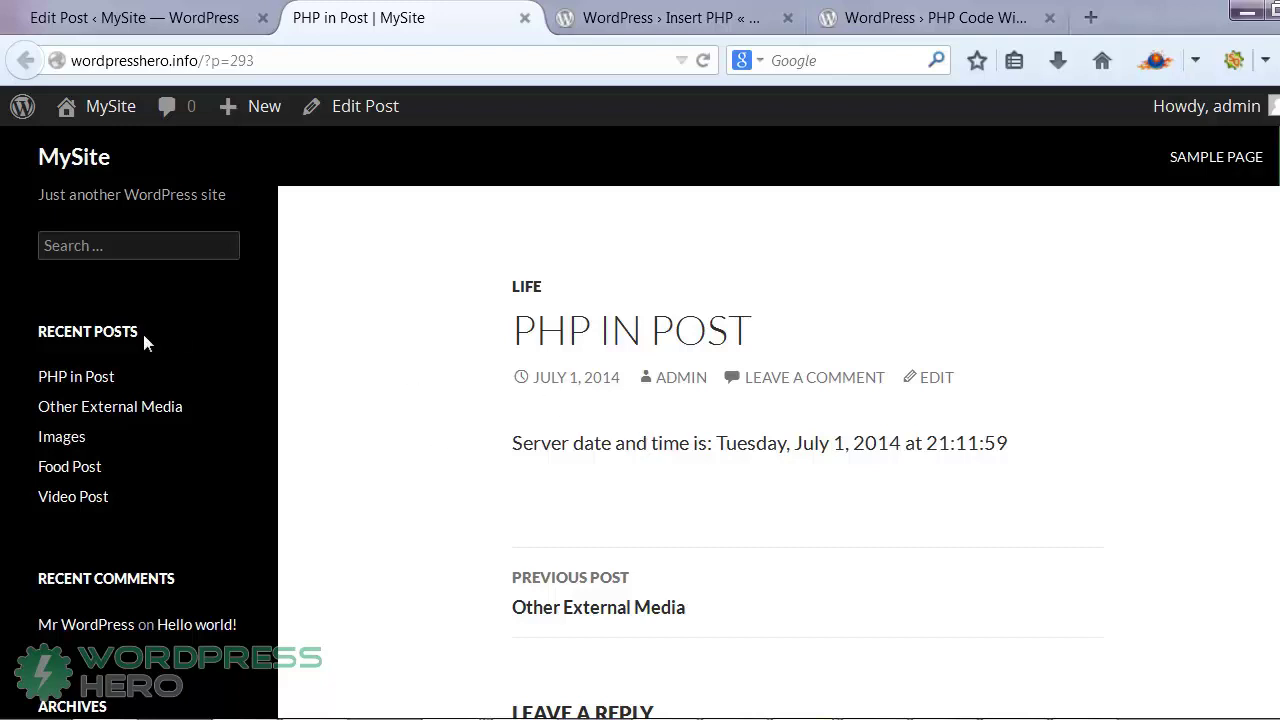
key(ctrl+shift+Tab)
Add a PHP Code widget to the Primary Sidebar on the Widgets page and collapse its form
mouse_move(130, 565)
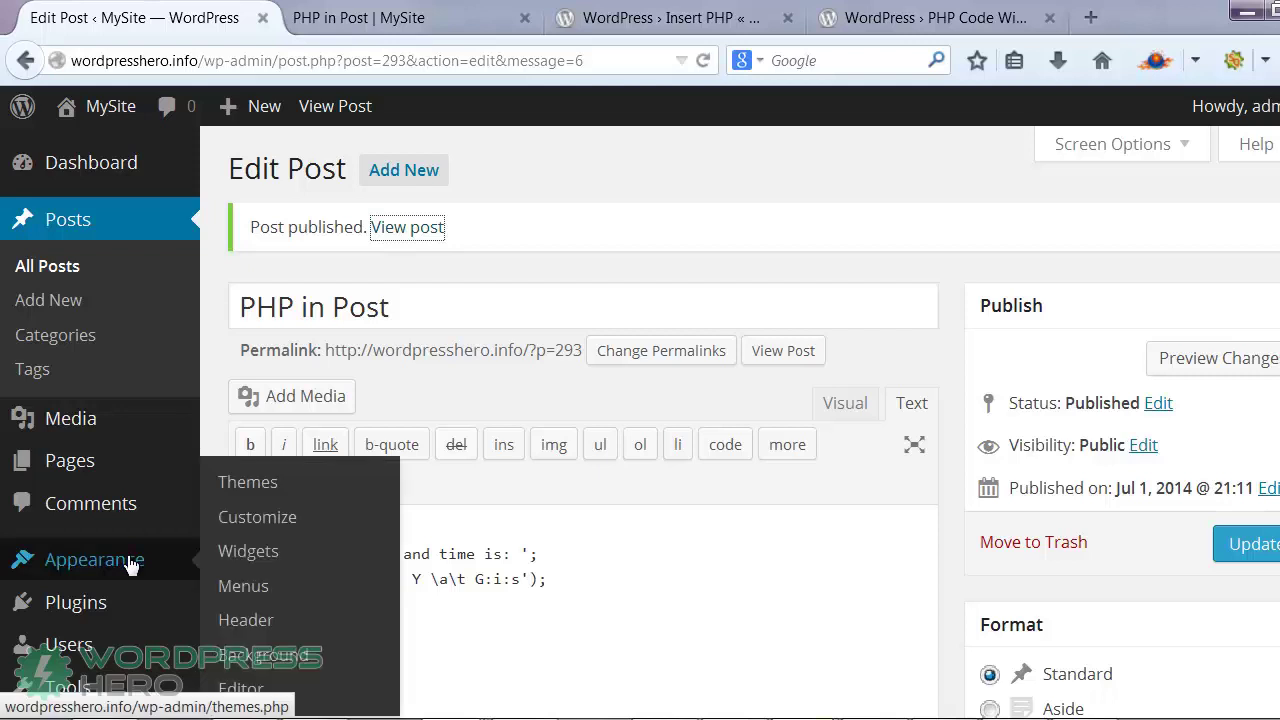
click(248, 560)
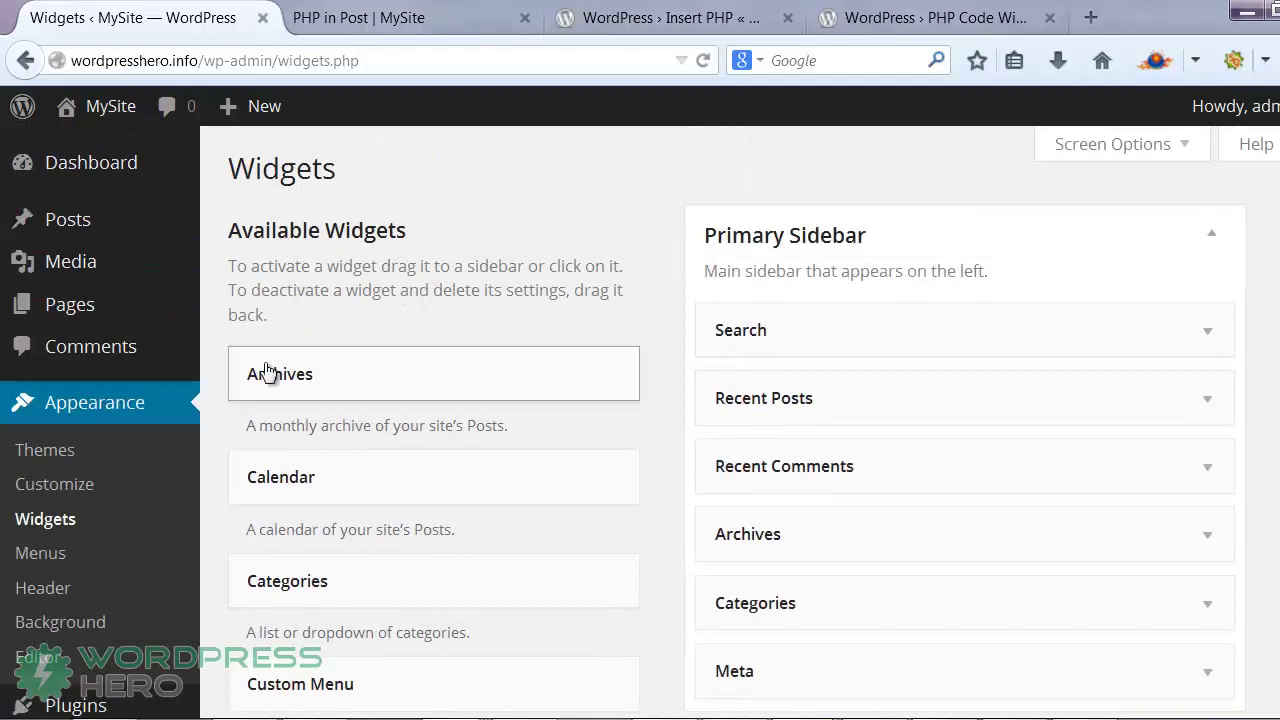
scroll(268, 372, down, 5)
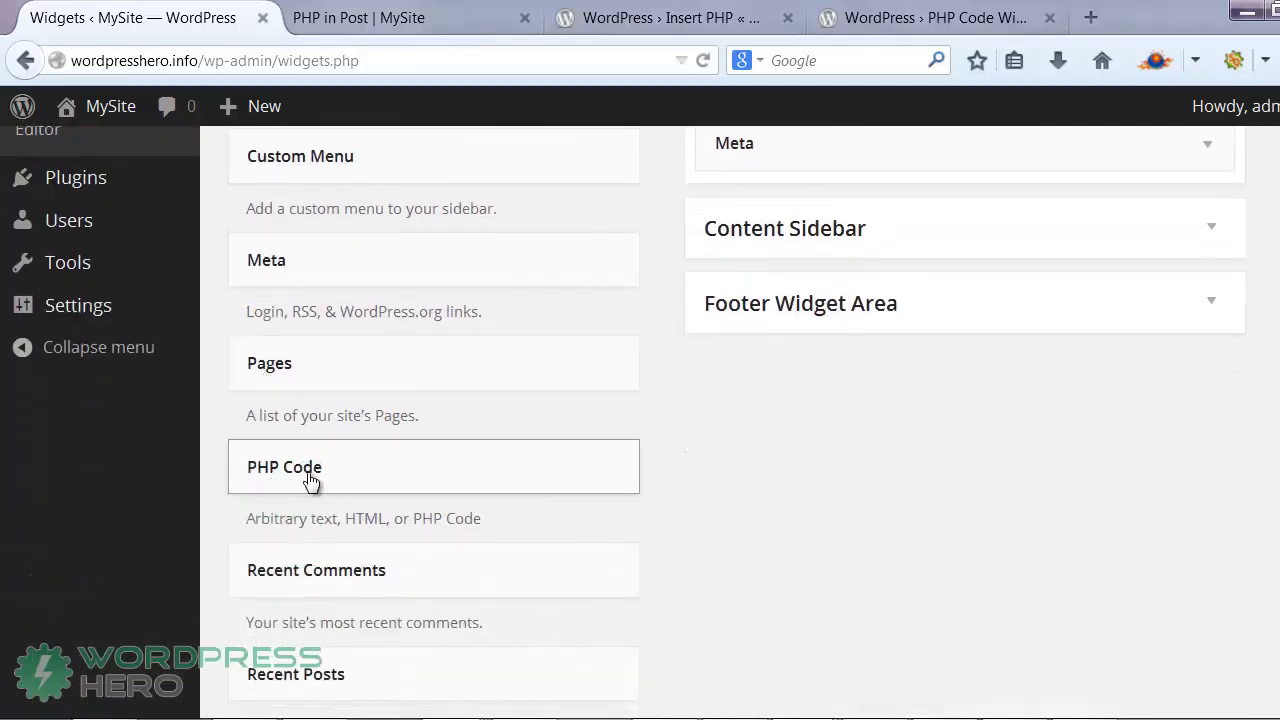
click(310, 481)
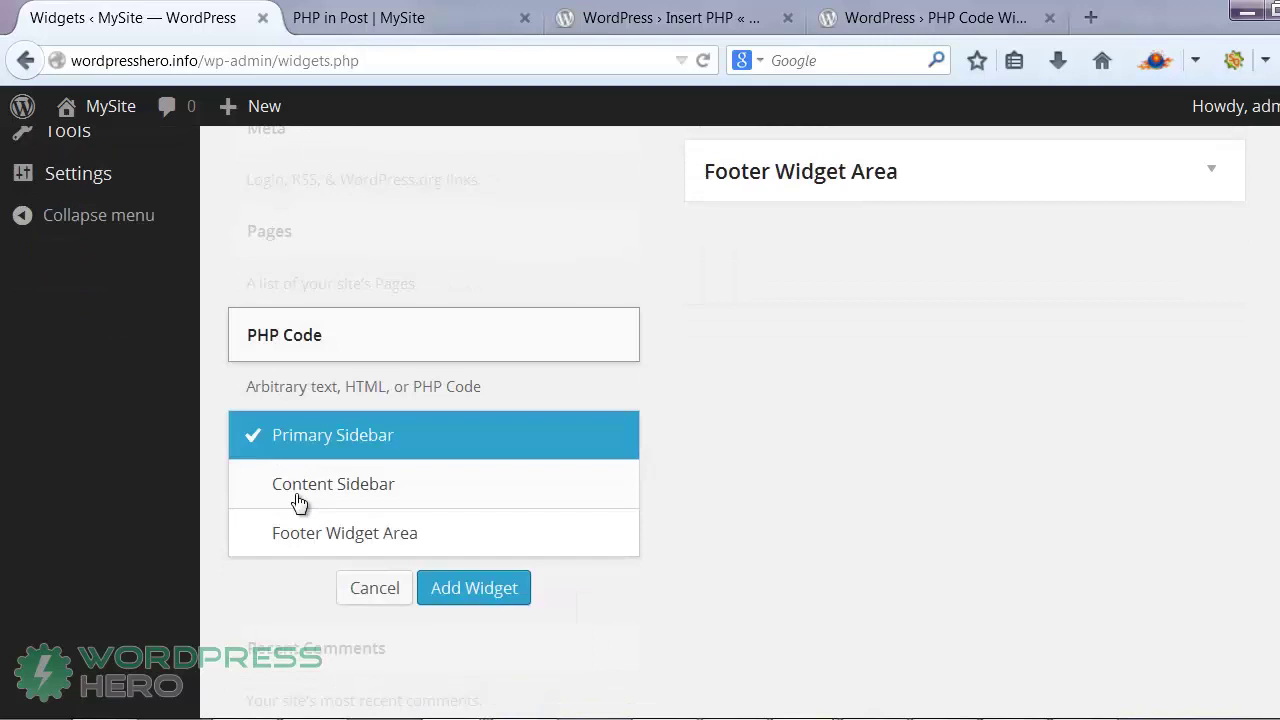
click(459, 596)
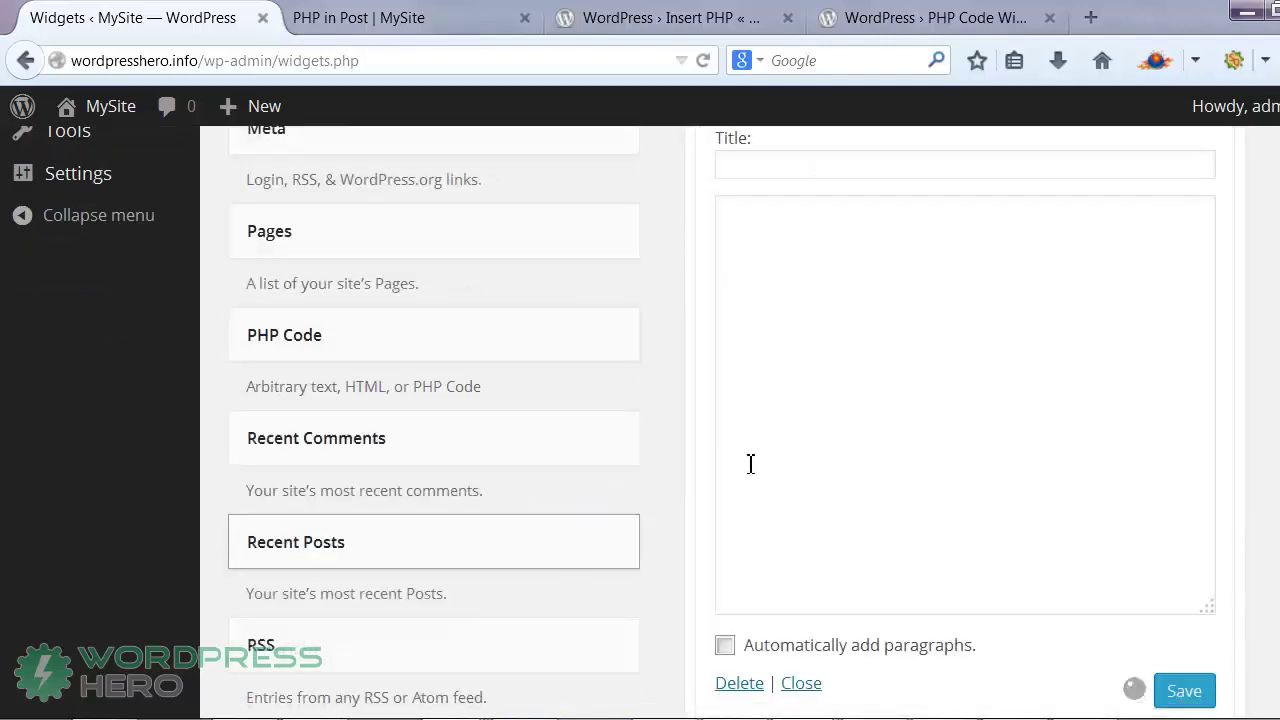
scroll(752, 464, up, 5)
click(1172, 621)
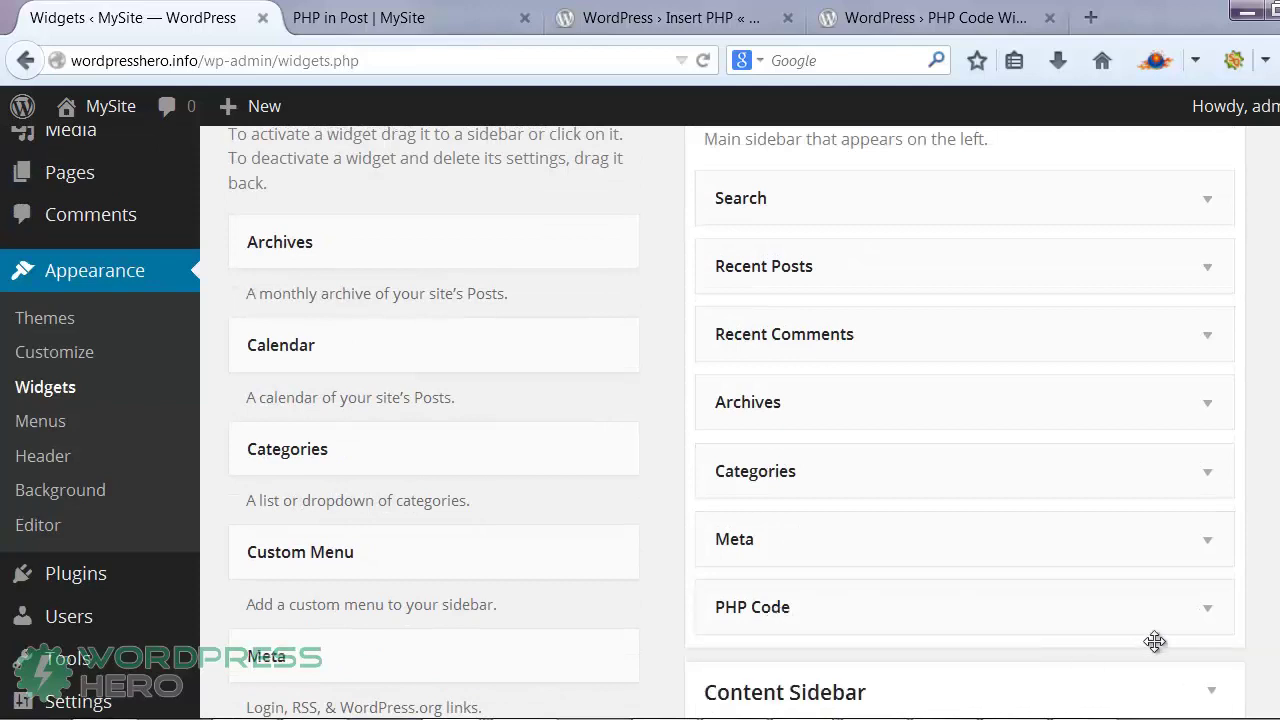
Move the PHP Code widget just below Search and paste the date-and-time PHP code into it
drag(937, 580, 937, 263)
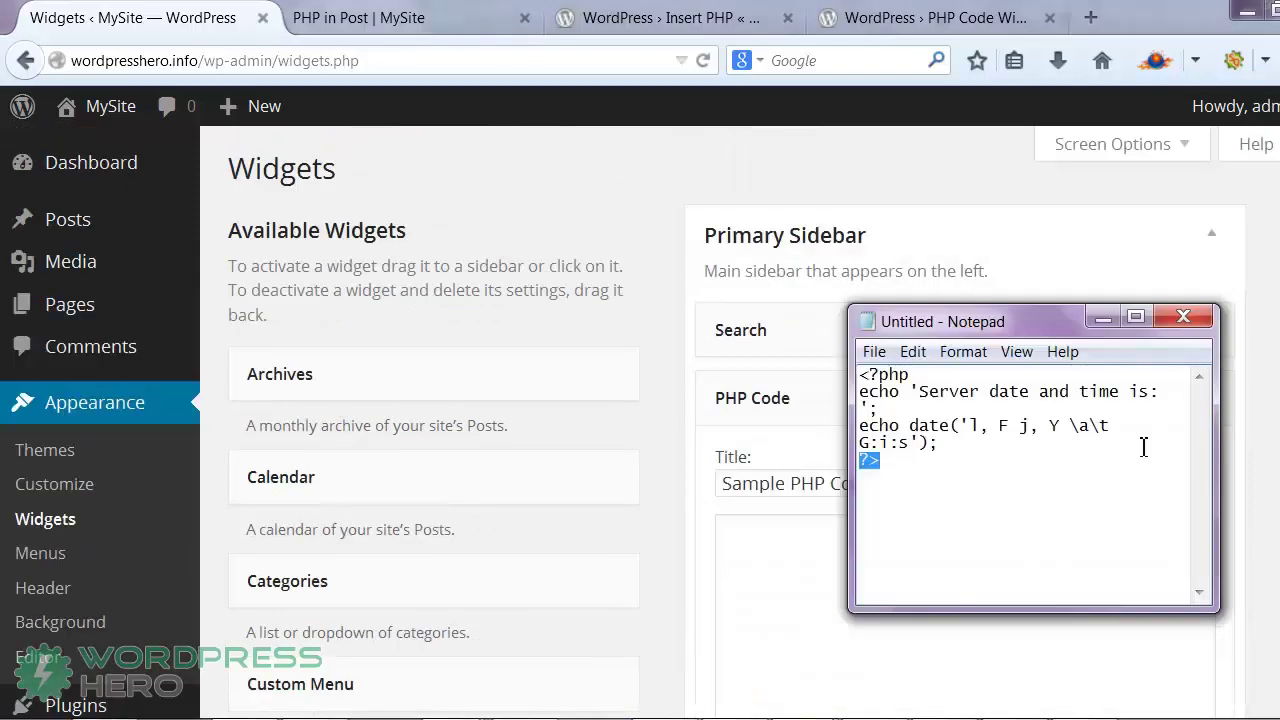
click(1058, 478)
key(ctrl+a)
key(ctrl+c)
click(772, 594)
key(ctrl+v)
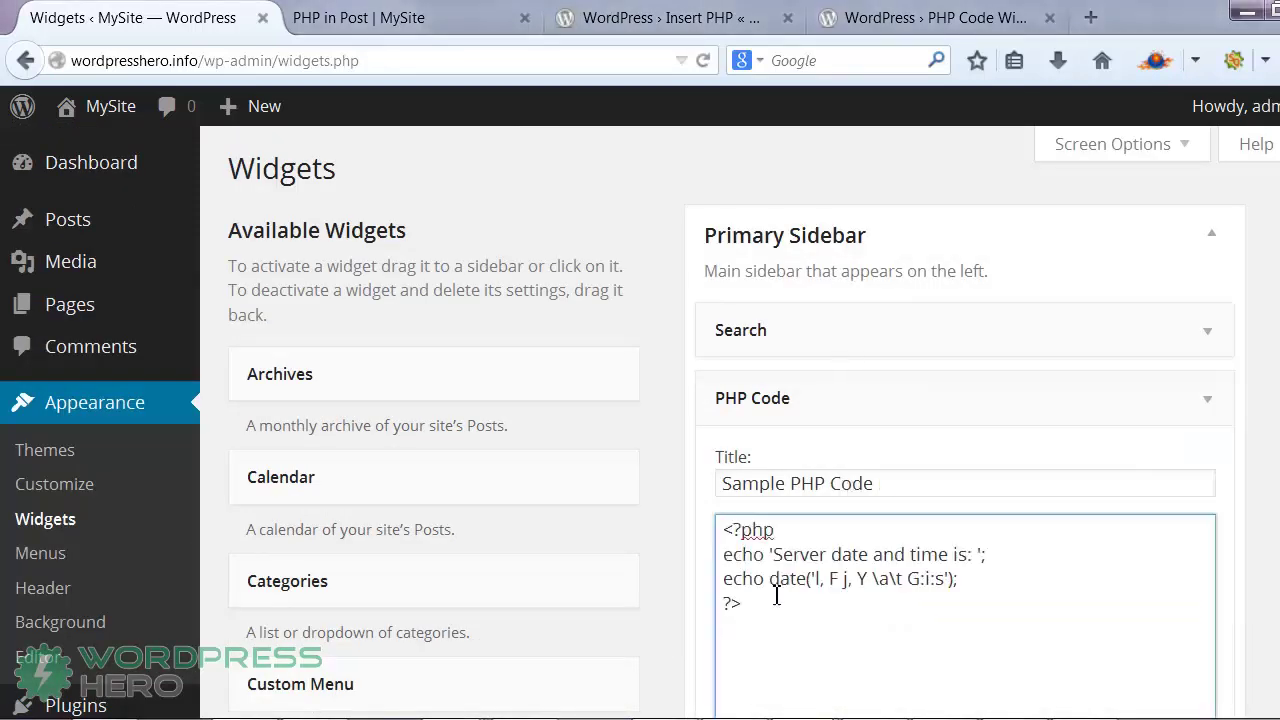
Save the 'Sample PHP Code' widget
scroll(774, 594, down, 2)
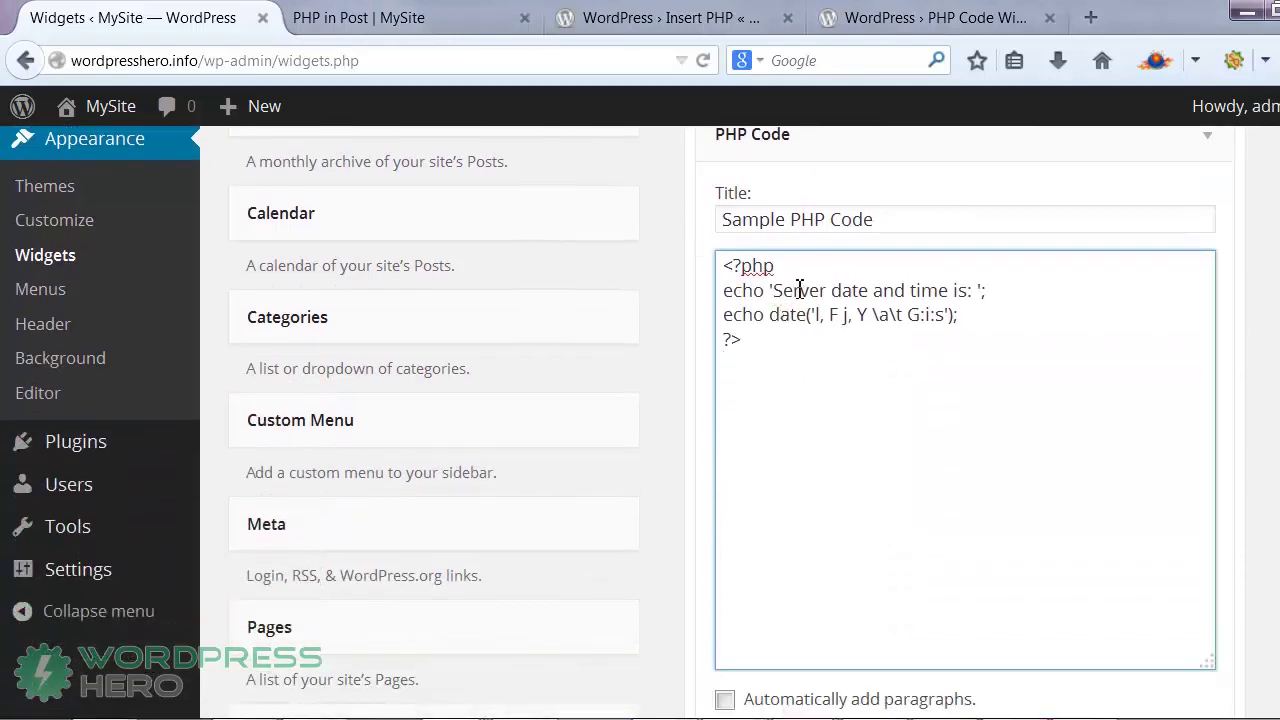
scroll(815, 454, down, 1)
scroll(815, 454, down, 2)
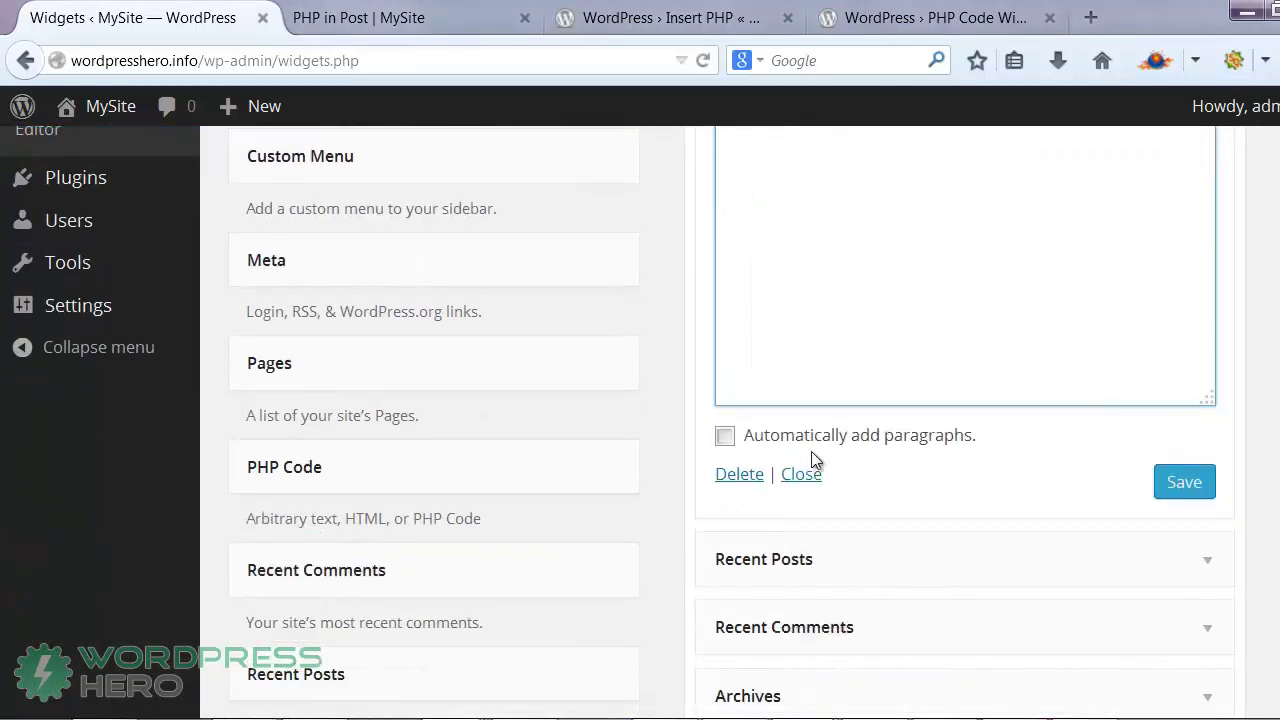
click(1183, 481)
scroll(697, 451, up, 3)
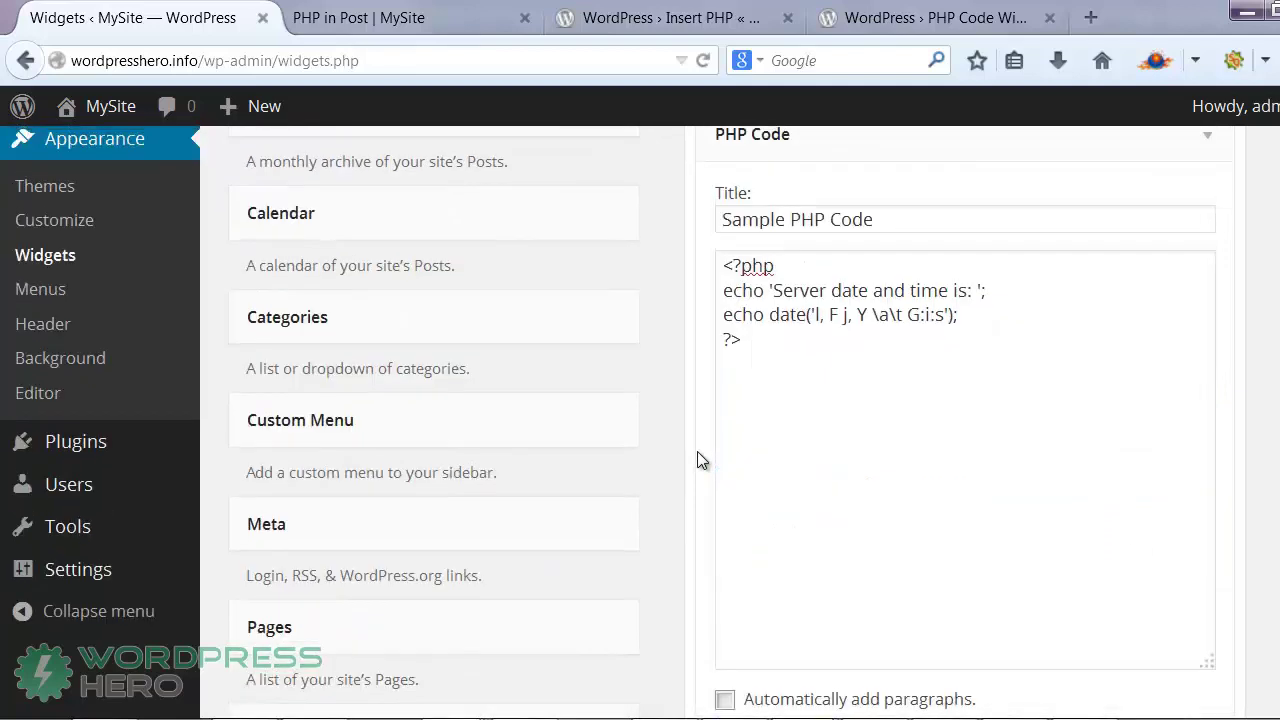
scroll(697, 451, up, 2)
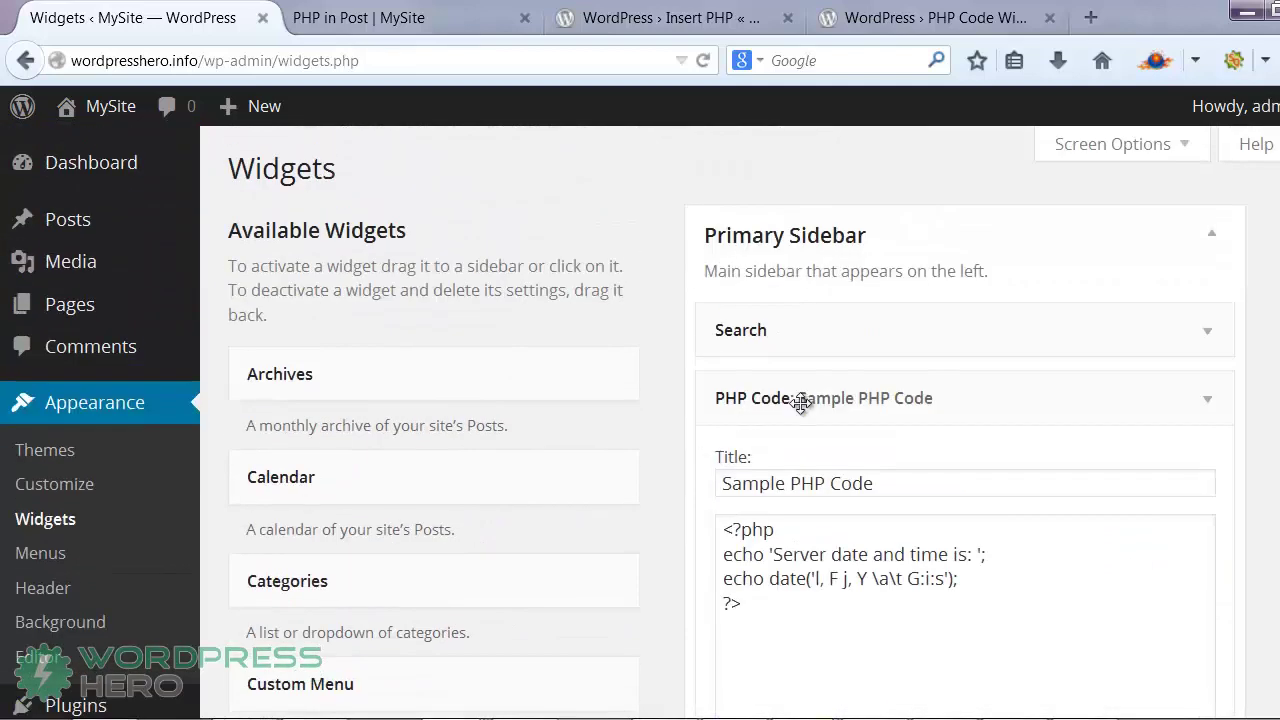
Open the site front page in a new tab and confirm both the widget and 'PHP in Post' show 'Tuesday, July 1, 2014 at 21:15:40'
right_click(138, 110)
click(234, 131)
click(318, 18)
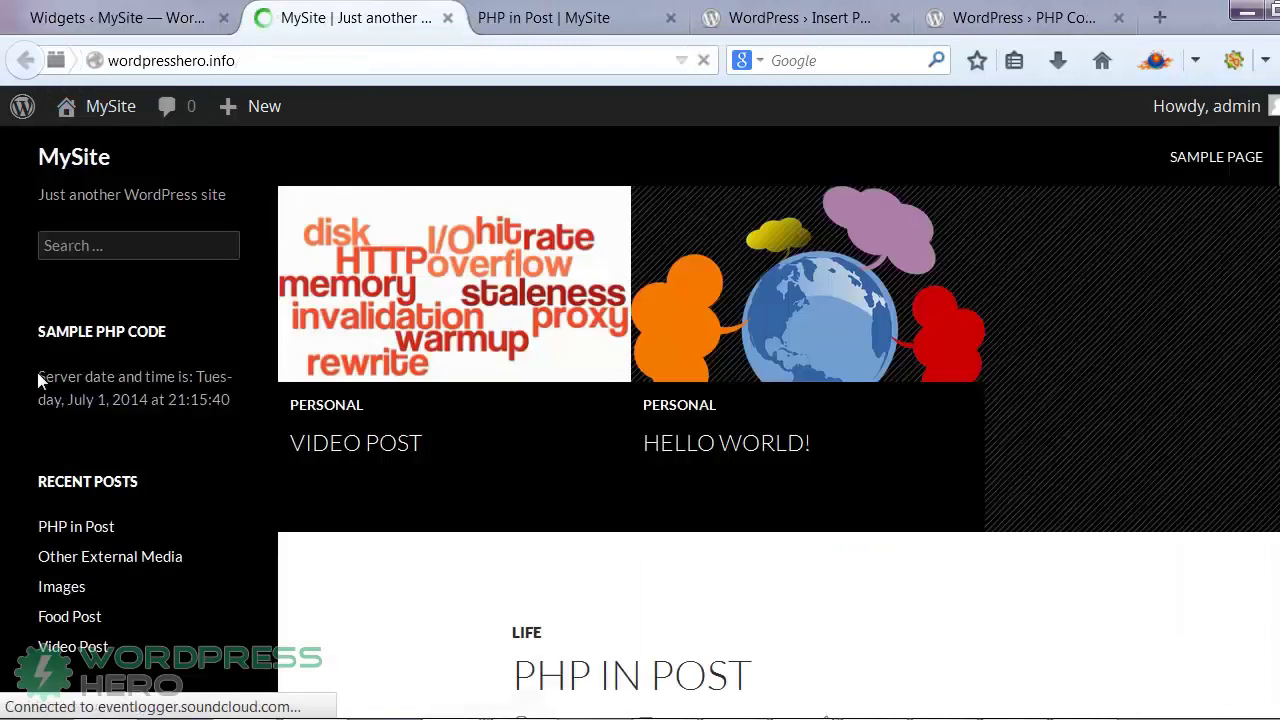
drag(37, 376, 229, 418)
click(200, 473)
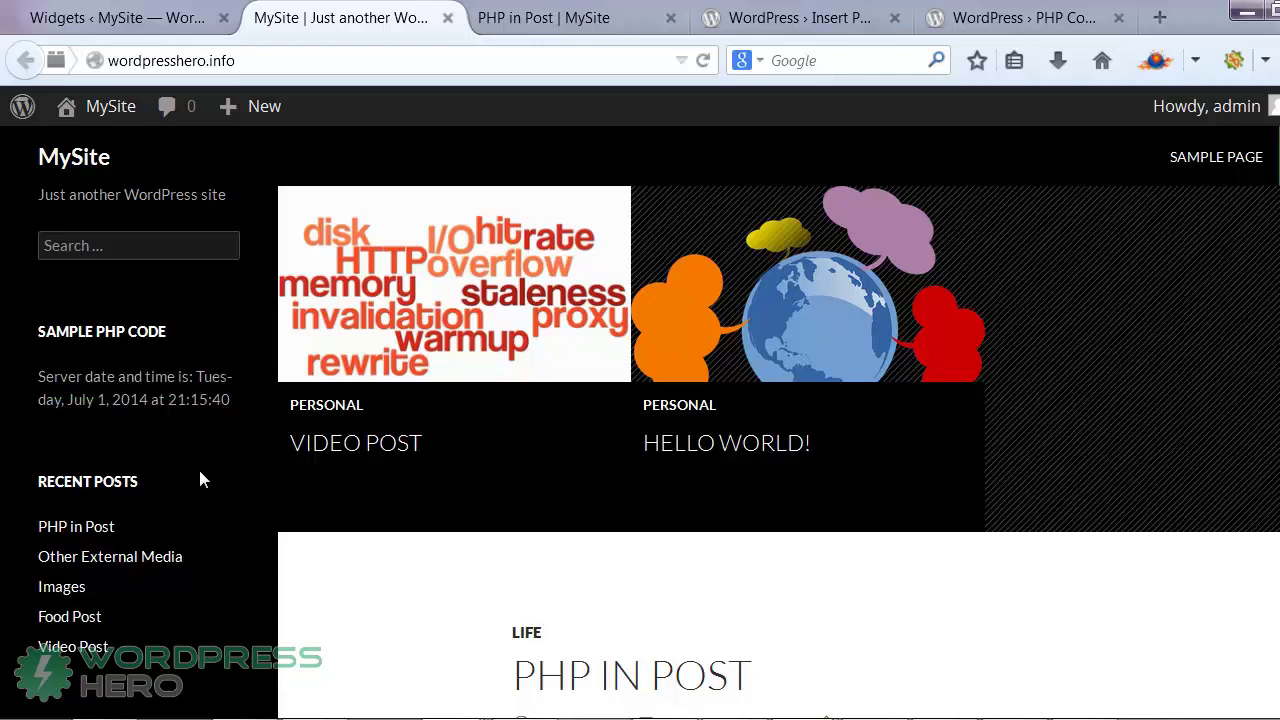
scroll(200, 478, down, 5)
scroll(200, 478, up, 2)
scroll(200, 479, up, 3)
scroll(200, 480, down, 8)
scroll(712, 388, up, 4)
scroll(707, 392, up, 3)
scroll(400, 517, down, 7)
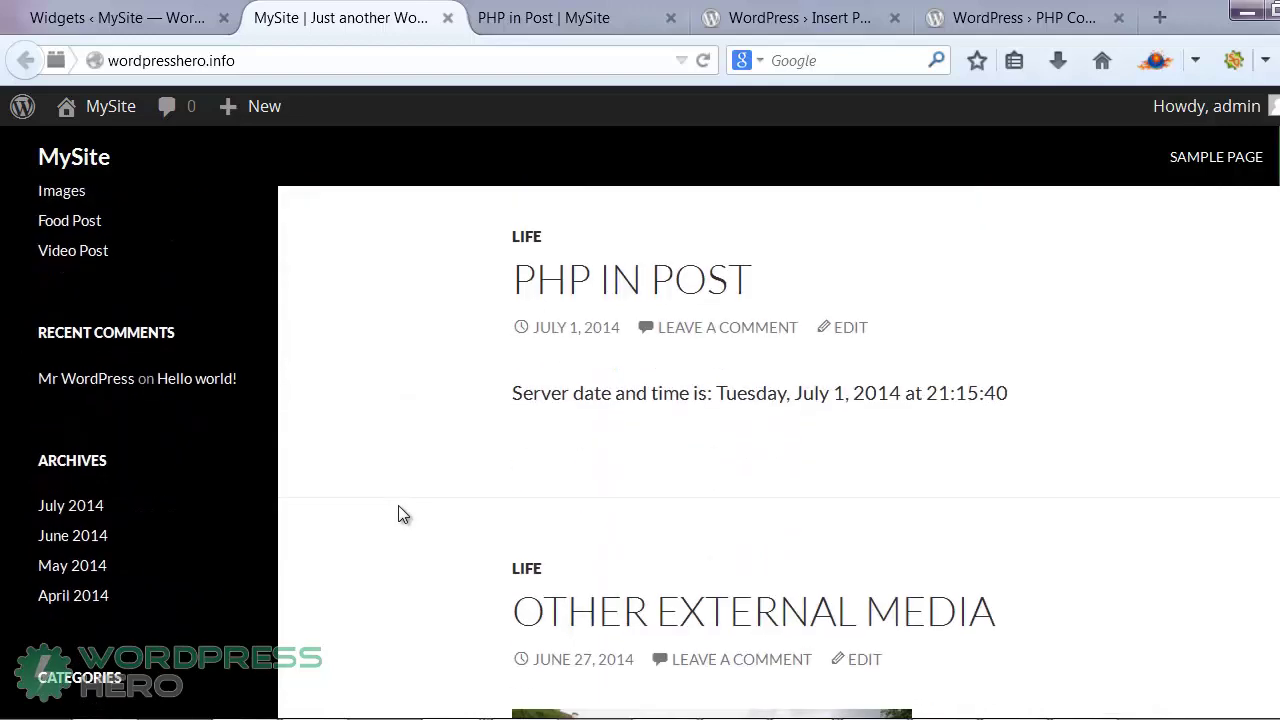